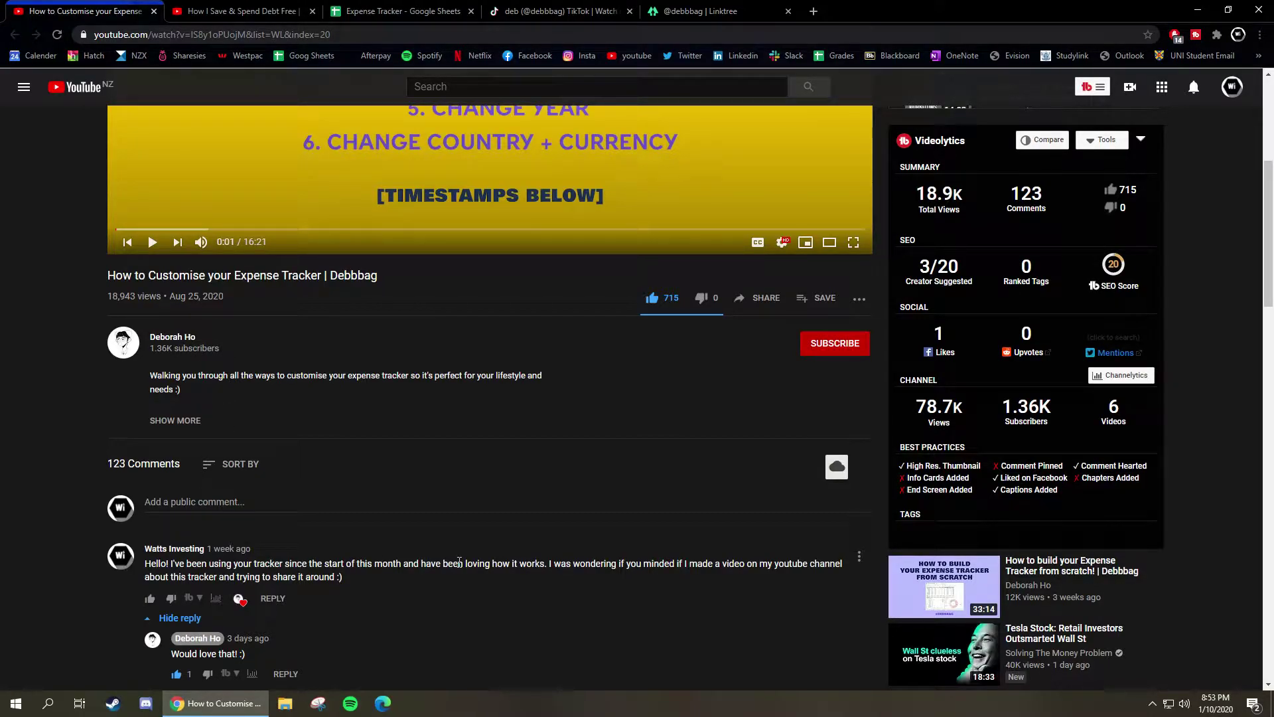
Step: Browse the creator's TikTok expense tracker video grid, then open their Linktree page
{"action": "left_click", "coordinate": [558, 12]}
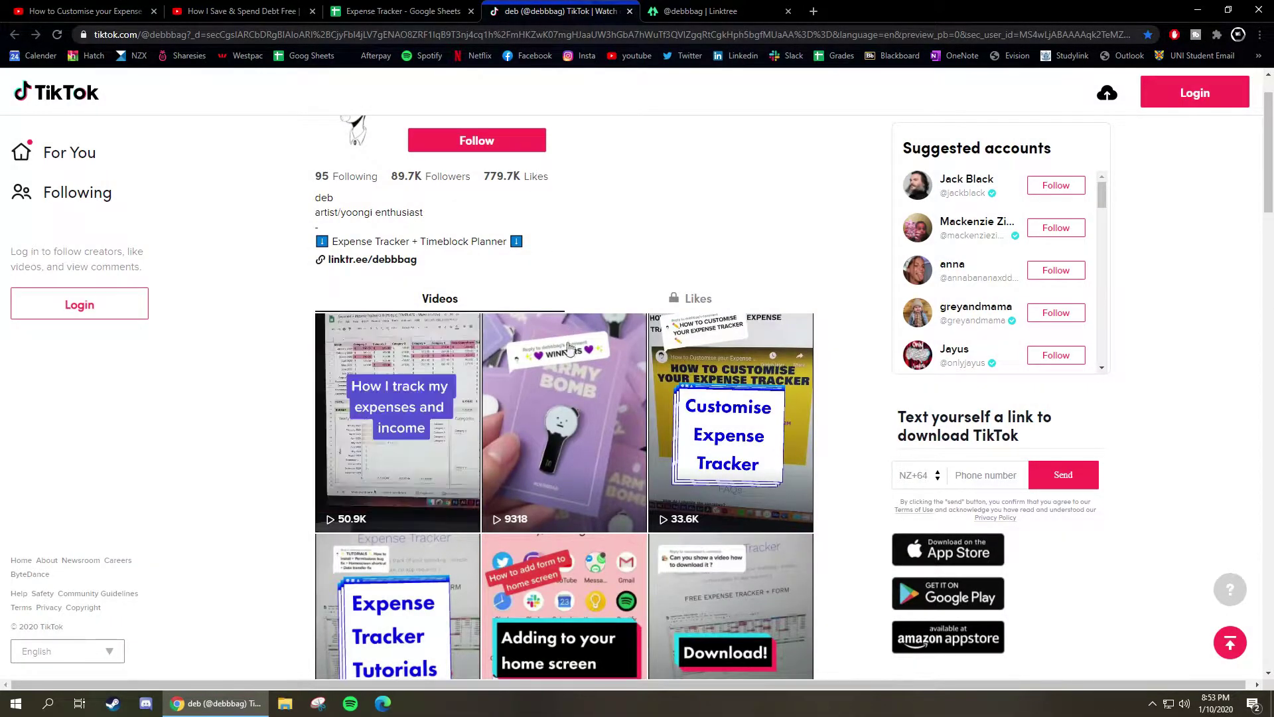
{"action": "scroll", "coordinate": [394, 601], "scroll_direction": "down", "scroll_amount": 5}
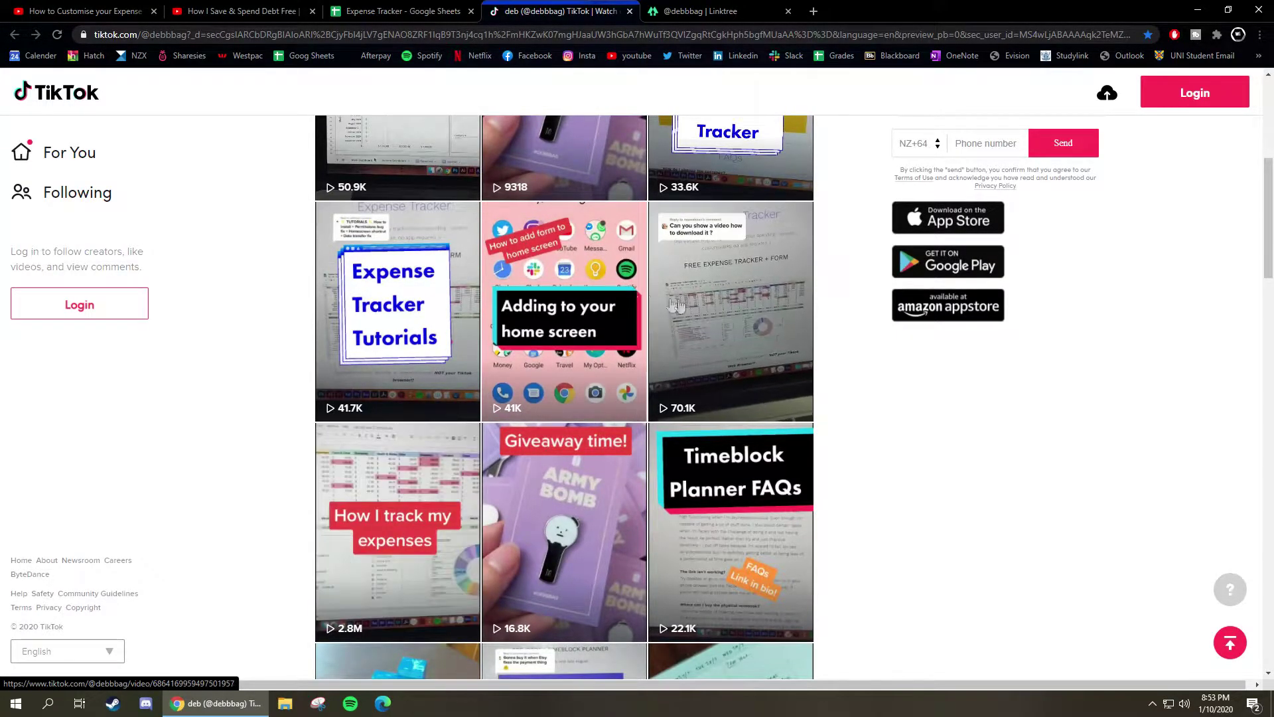
{"action": "scroll", "coordinate": [689, 243], "scroll_direction": "up", "scroll_amount": 2}
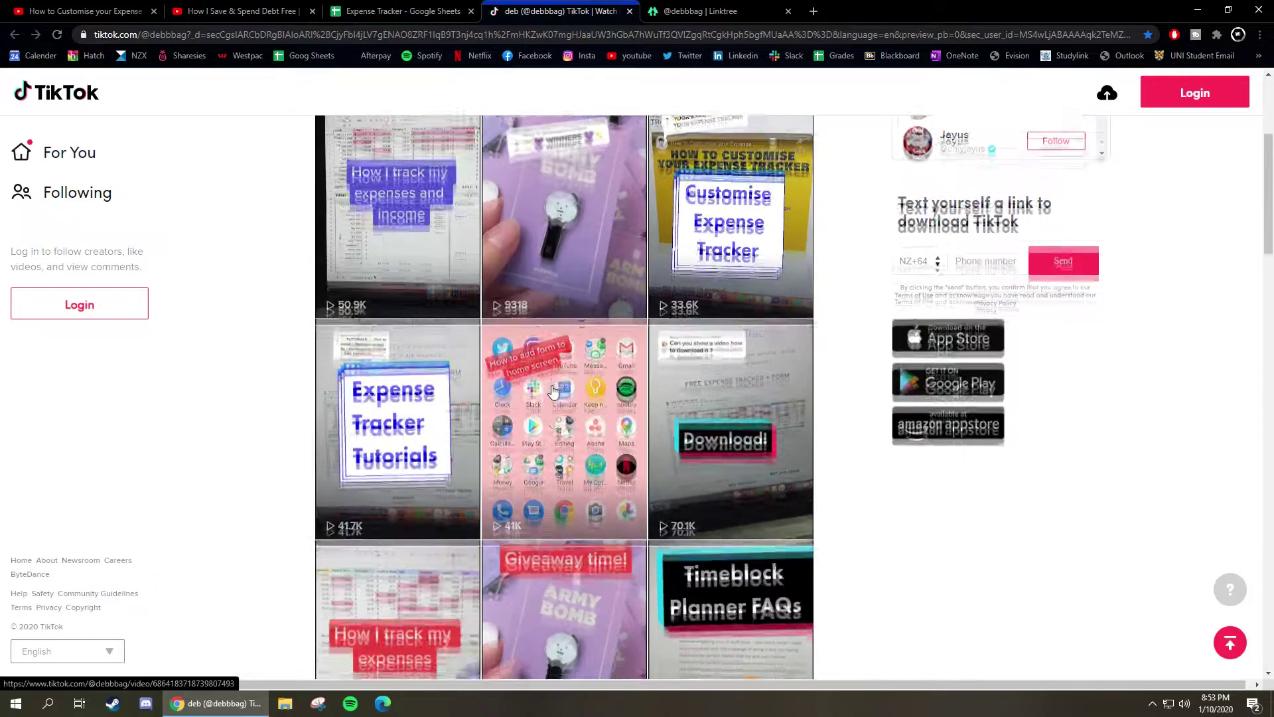
{"action": "scroll", "coordinate": [388, 415], "scroll_direction": "down", "scroll_amount": 3}
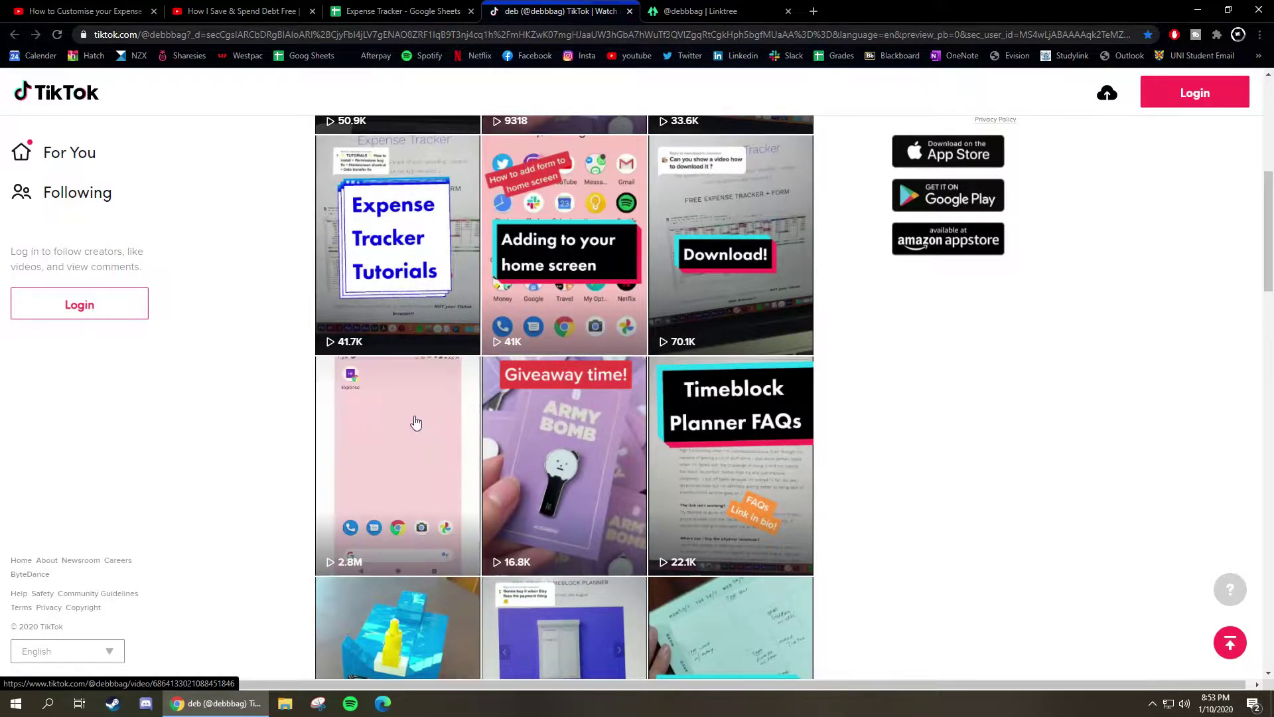
{"action": "left_click", "coordinate": [675, 18]}
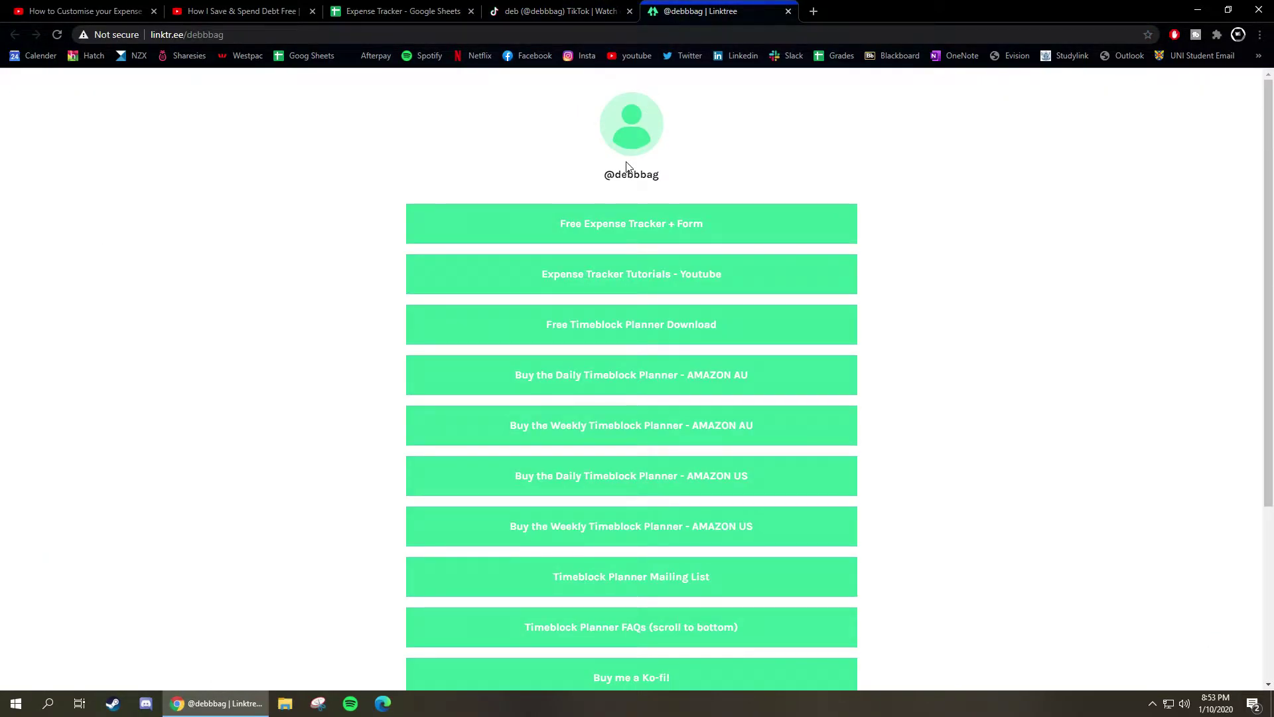
Step: Skim the creator's Linktree links, including Free Expense Tracker + Form, then return to the tutorial tab
{"action": "scroll", "coordinate": [816, 507], "scroll_direction": "down", "scroll_amount": 4}
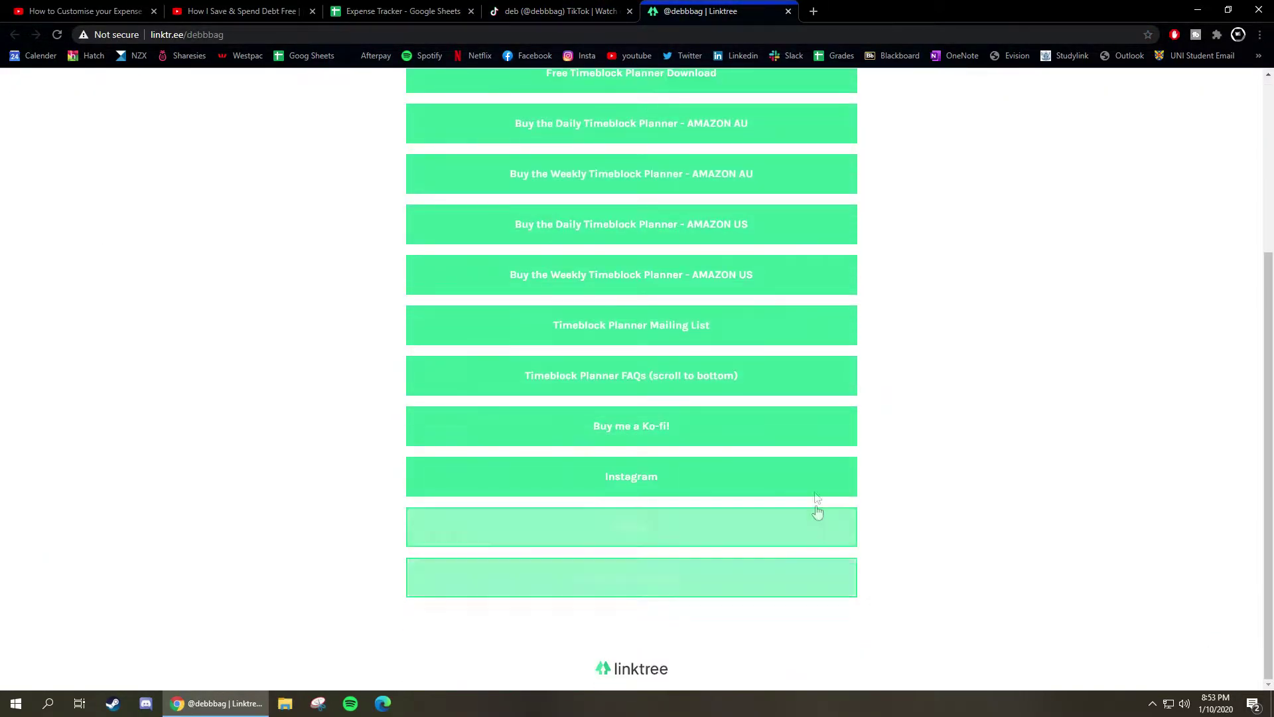
{"action": "scroll", "coordinate": [666, 424], "scroll_direction": "up", "scroll_amount": 4}
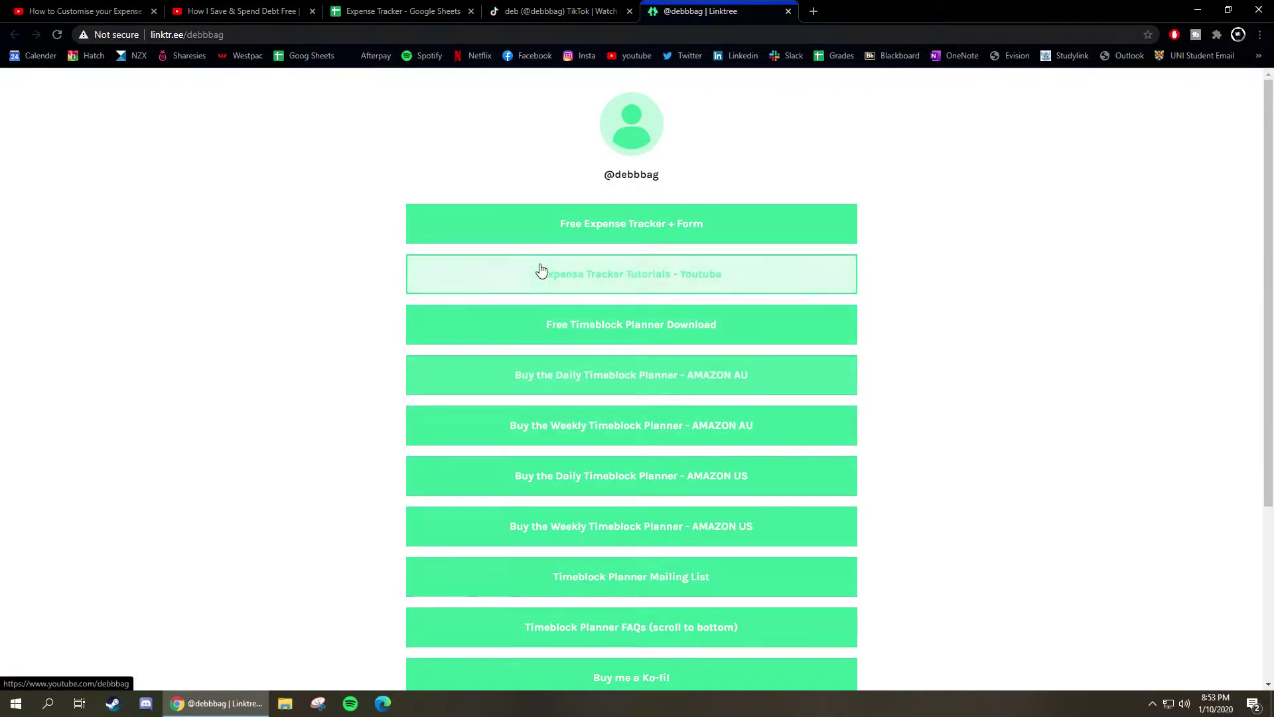
{"action": "left_click", "coordinate": [86, 11]}
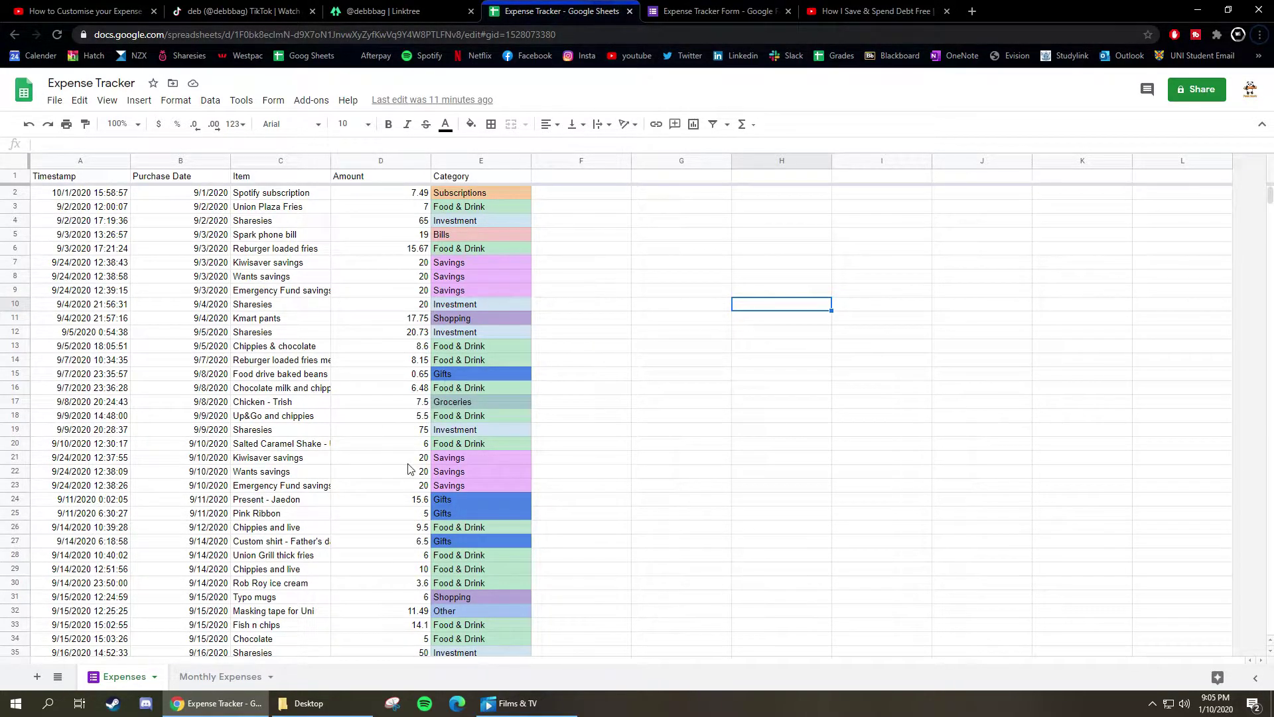
Step: Show the Monthly Expenses sheet with its category totals, budgets and charts
{"action": "left_click", "coordinate": [239, 678]}
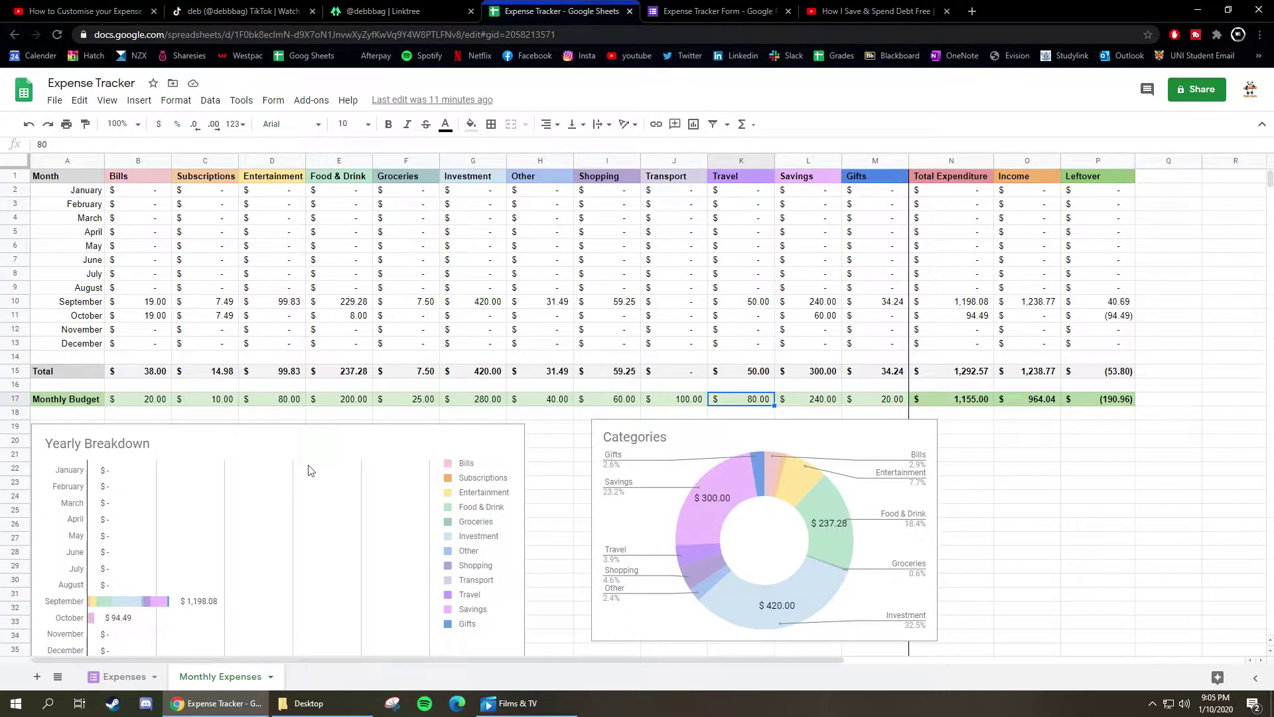
Step: Preview the Expense Tracker Form and set the purchase date to today, 01/10/2020
{"action": "left_click", "coordinate": [717, 11]}
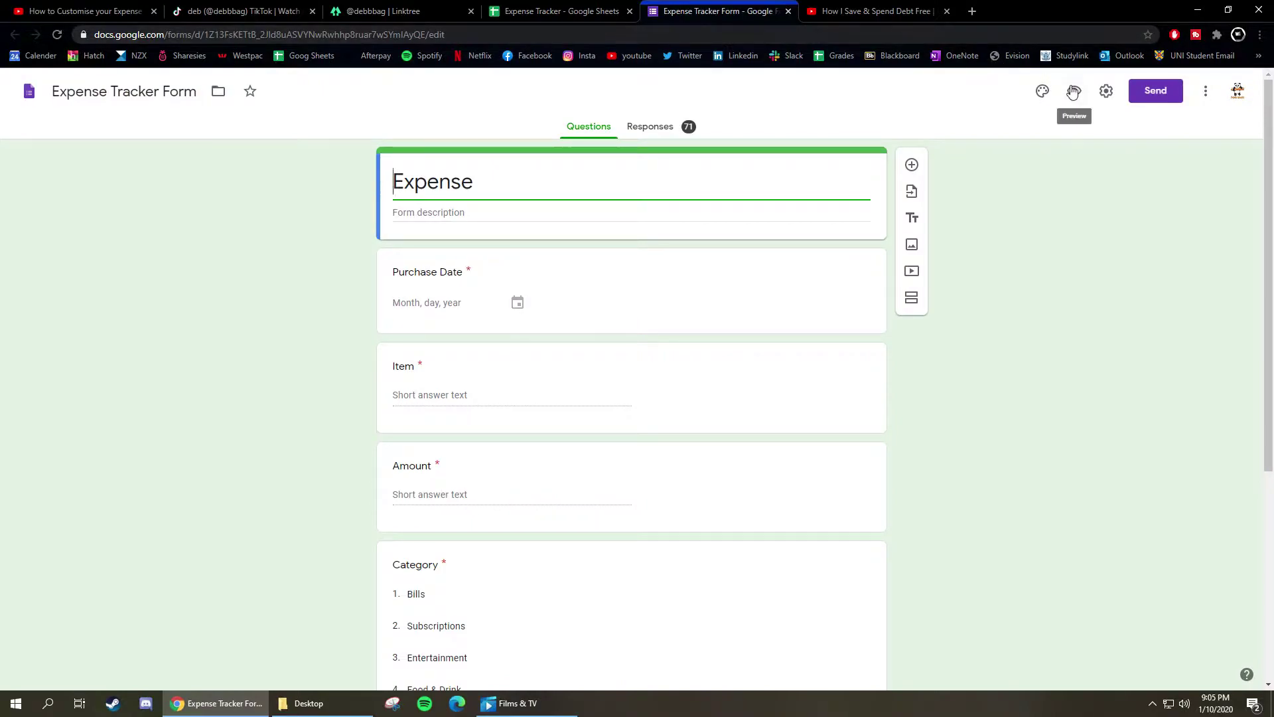
{"action": "left_click", "coordinate": [1073, 92]}
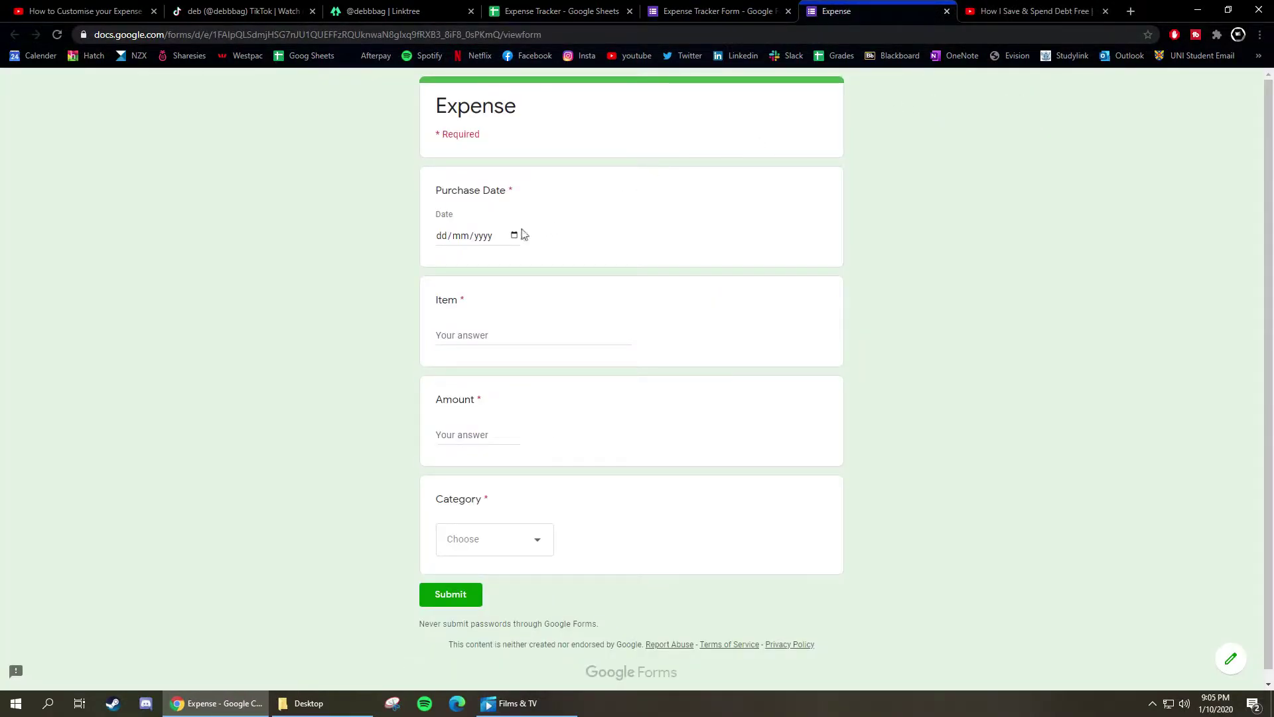
{"action": "left_click", "coordinate": [517, 236]}
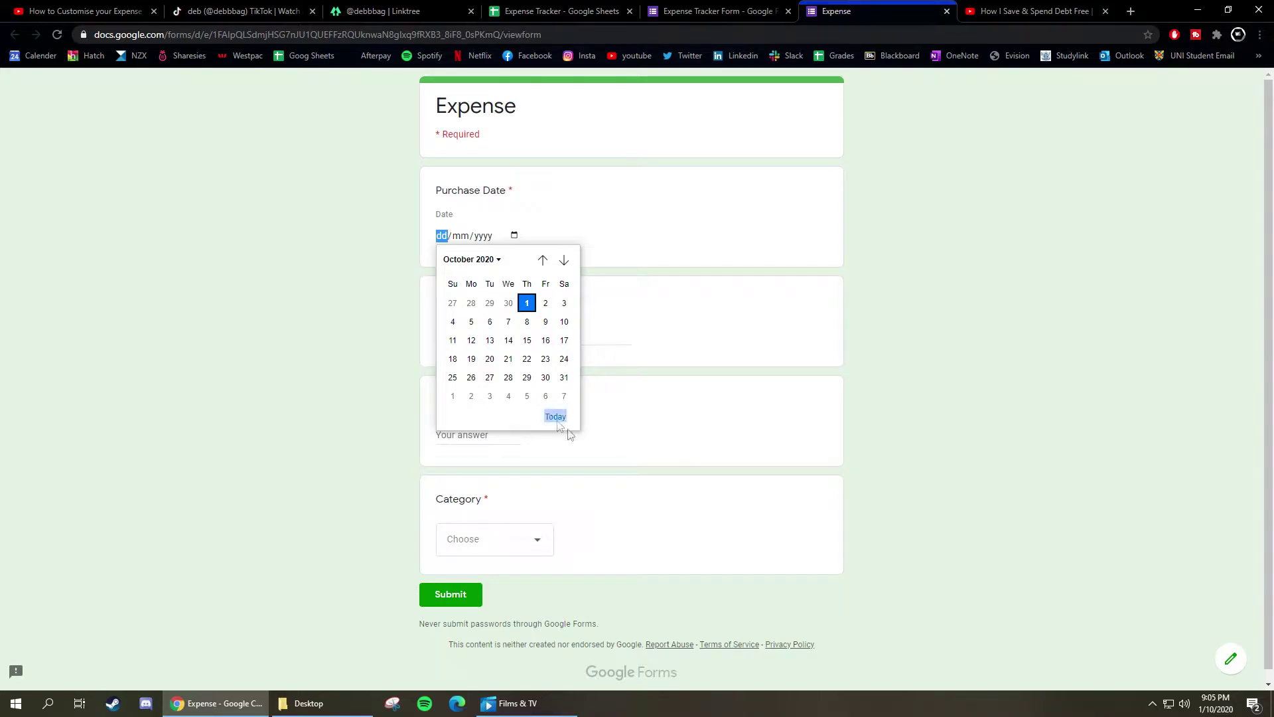
{"action": "left_click", "coordinate": [555, 417]}
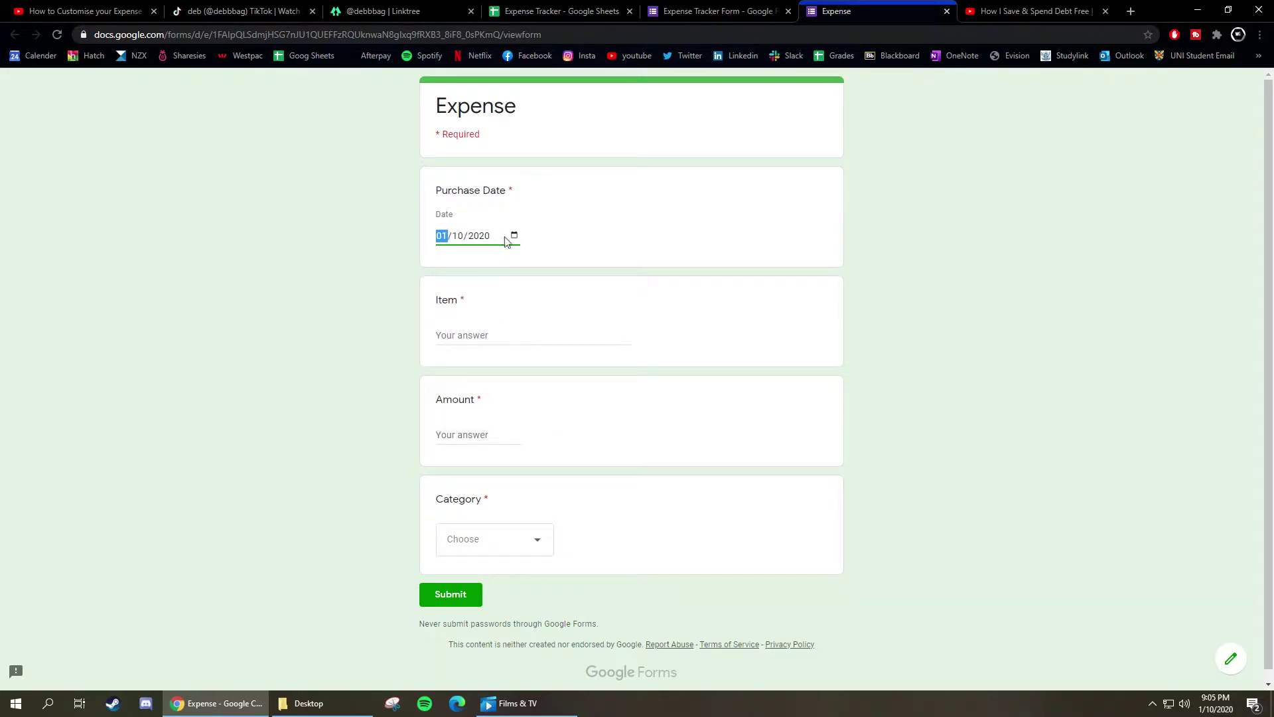
Step: Enter item Drink bottle, amount 6, category Shopping, and submit the response
{"action": "left_click", "coordinate": [504, 336]}
{"action": "type", "text": "D"}
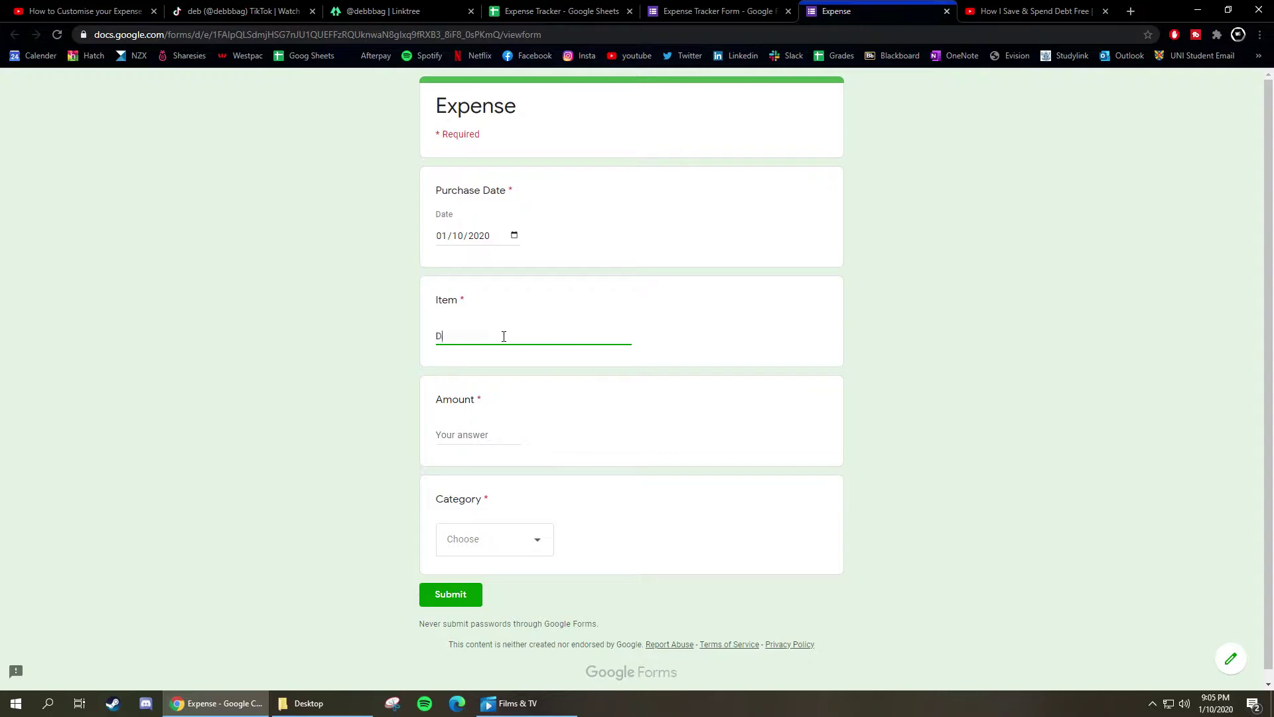
{"action": "left_click", "coordinate": [494, 441]}
{"action": "type", "text": "5"}
{"action": "left_click", "coordinate": [535, 543]}
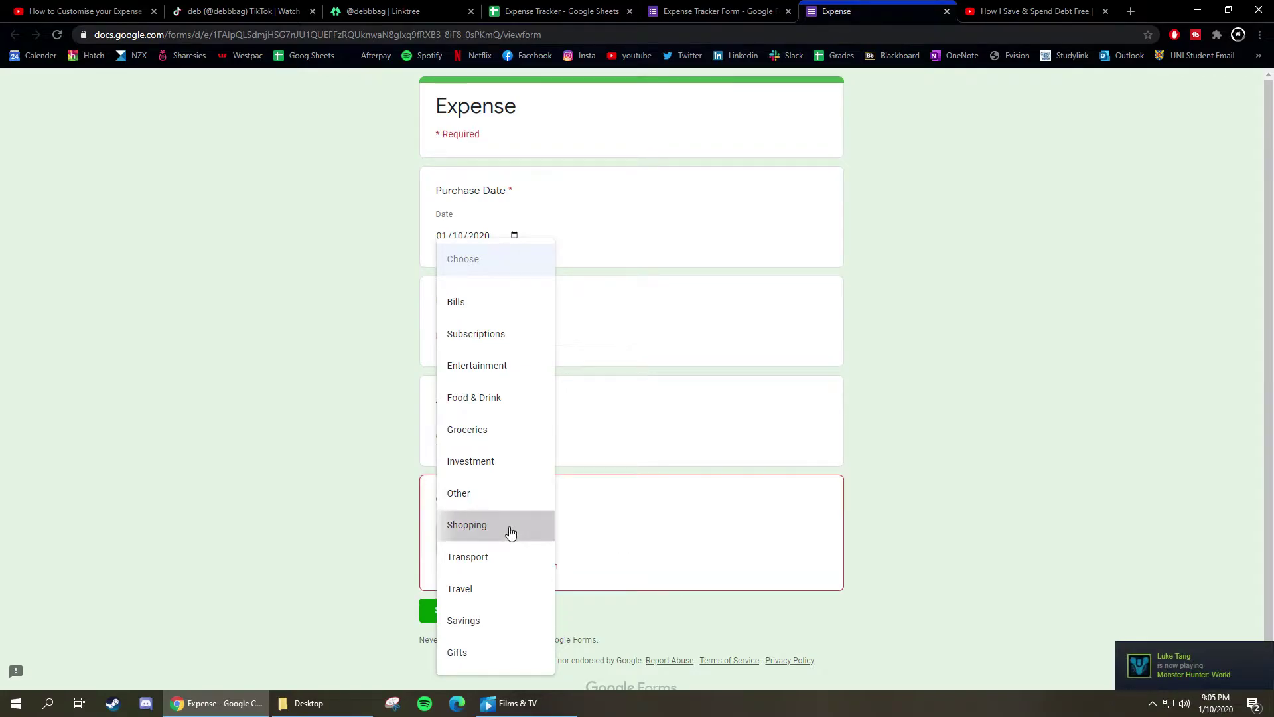
{"action": "left_click", "coordinate": [510, 533]}
{"action": "left_click", "coordinate": [451, 594]}
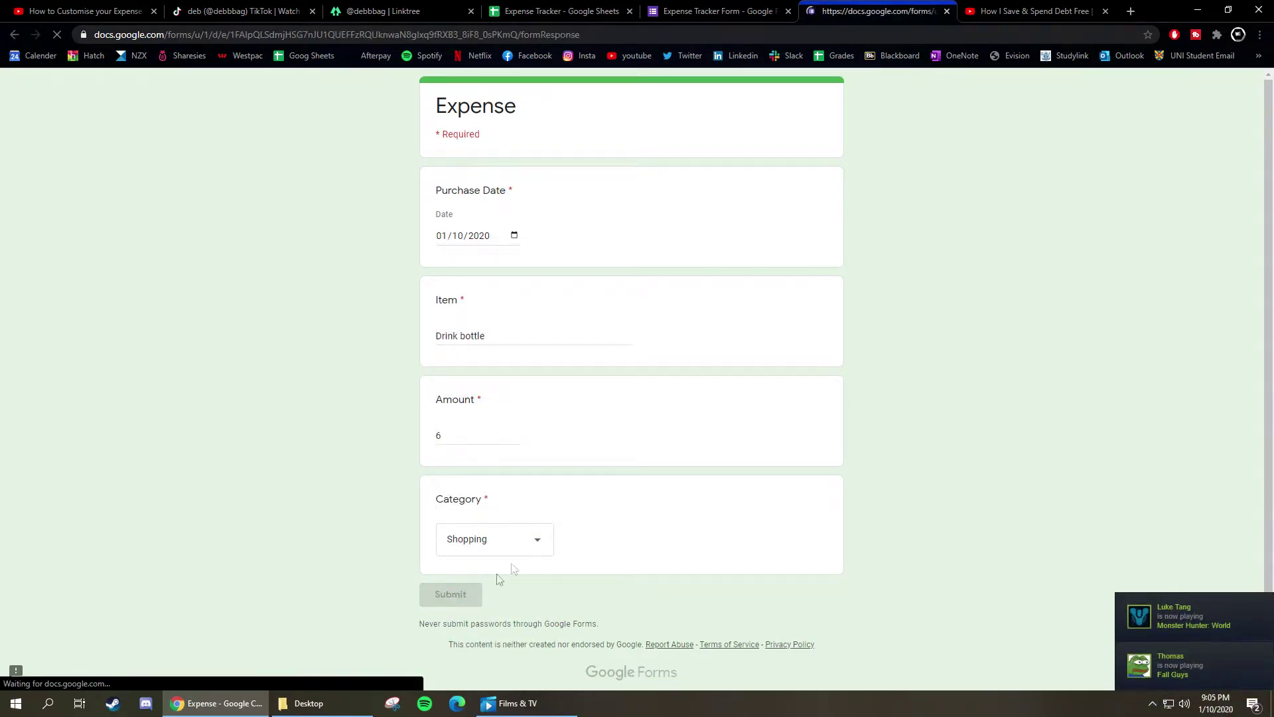
{"action": "left_click", "coordinate": [553, 12]}
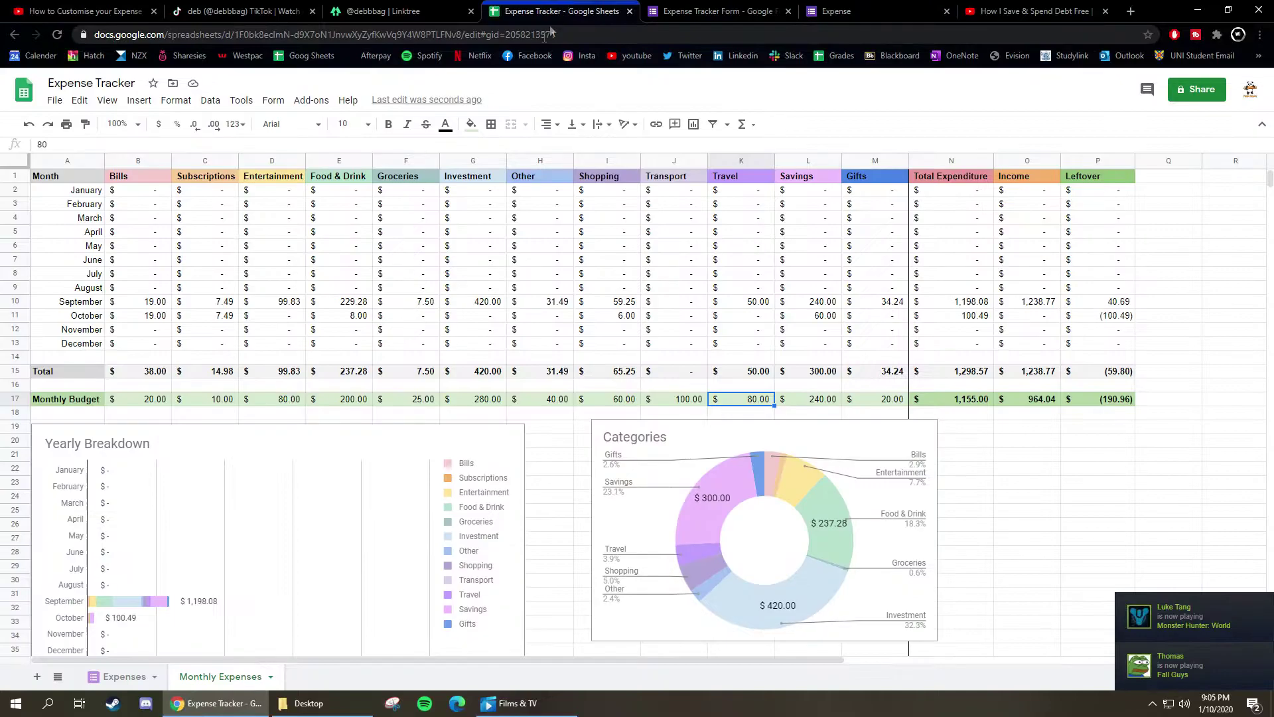
Step: Find the Drink bottle entry at the bottom of Expenses and check the updated Monthly Expenses totals
{"action": "left_click", "coordinate": [126, 676]}
{"action": "scroll", "coordinate": [344, 483], "scroll_direction": "down", "scroll_amount": 5}
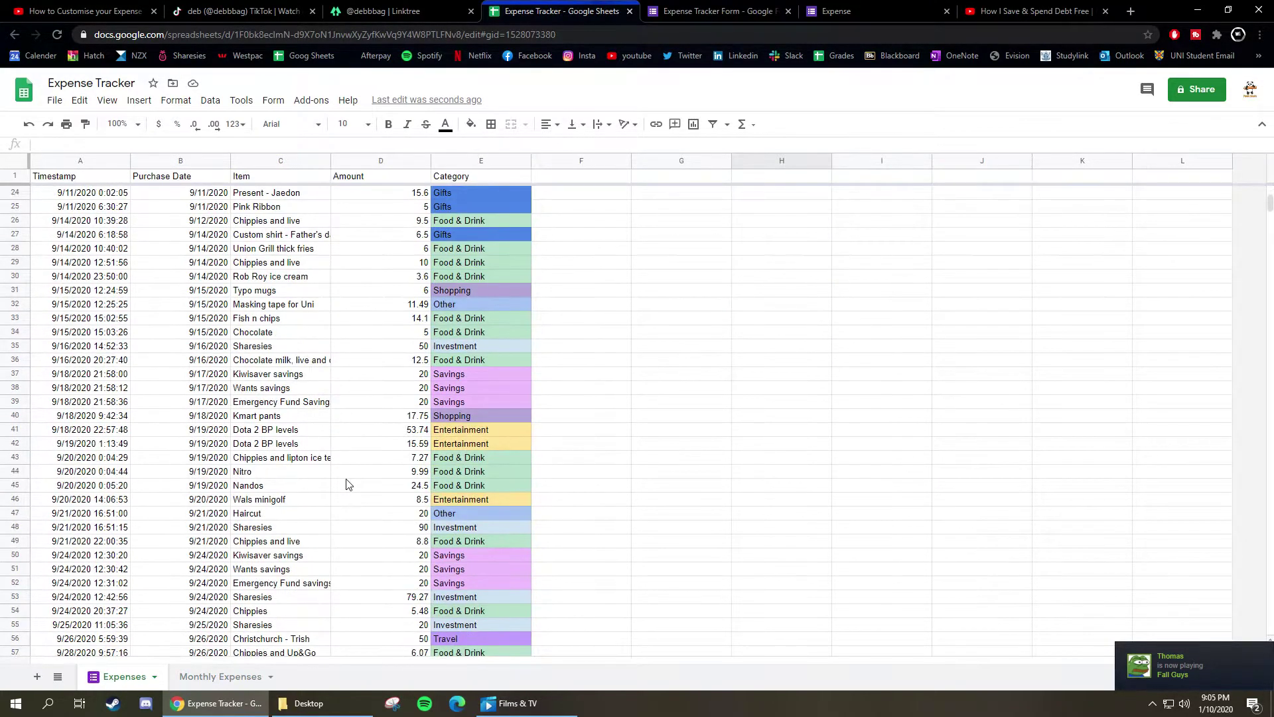
{"action": "scroll", "coordinate": [346, 485], "scroll_direction": "down", "scroll_amount": 5}
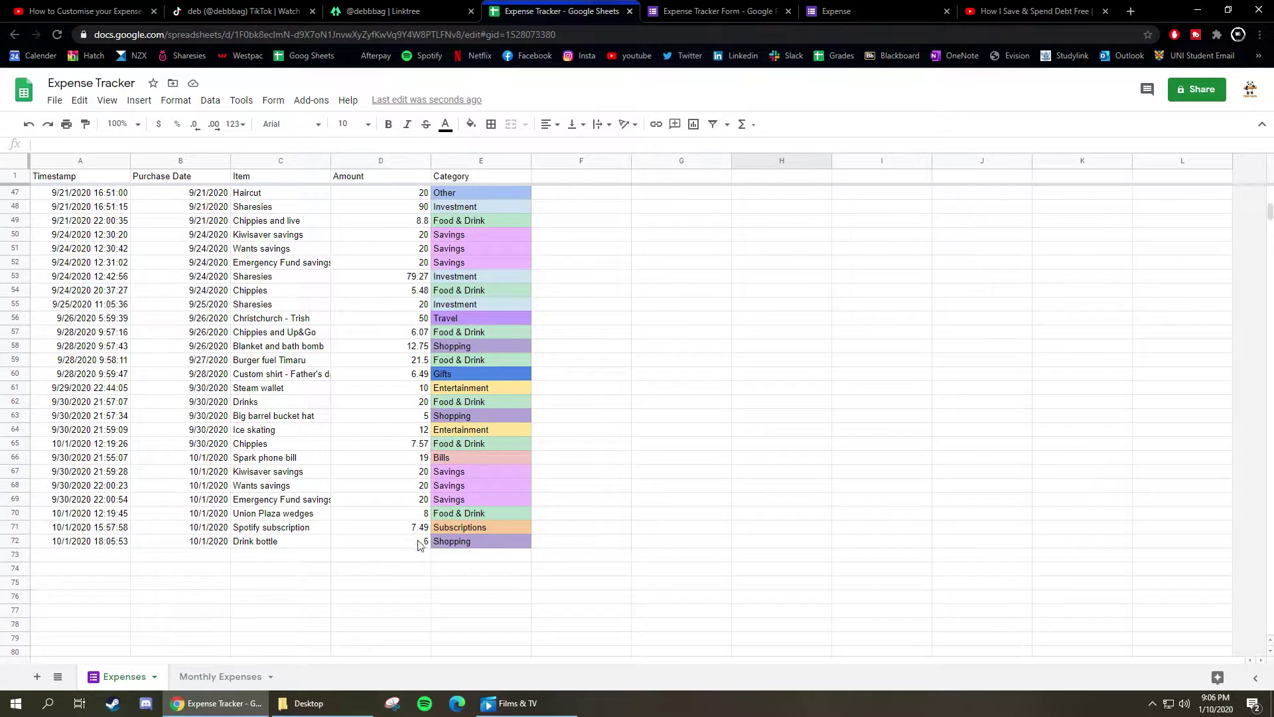
{"action": "left_click", "coordinate": [231, 675]}
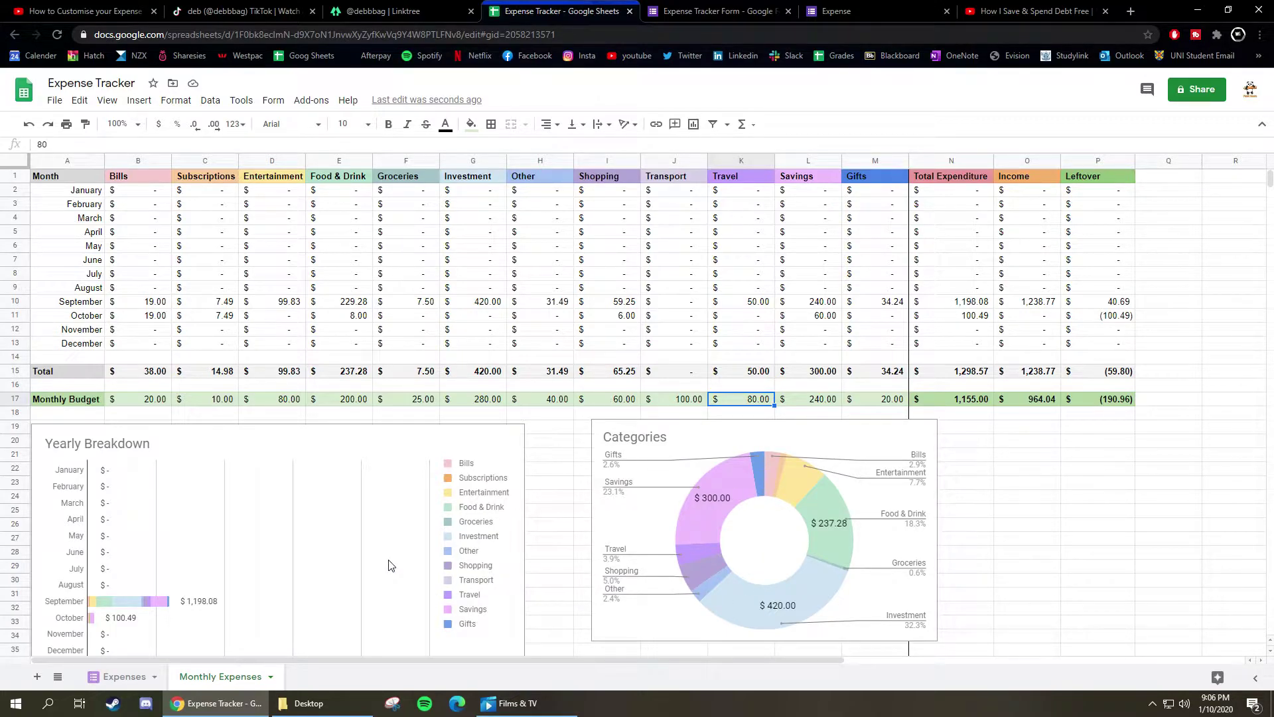
Step: Delete the Drink bottle test row 72 from the Expenses sheet
{"action": "left_click", "coordinate": [124, 676]}
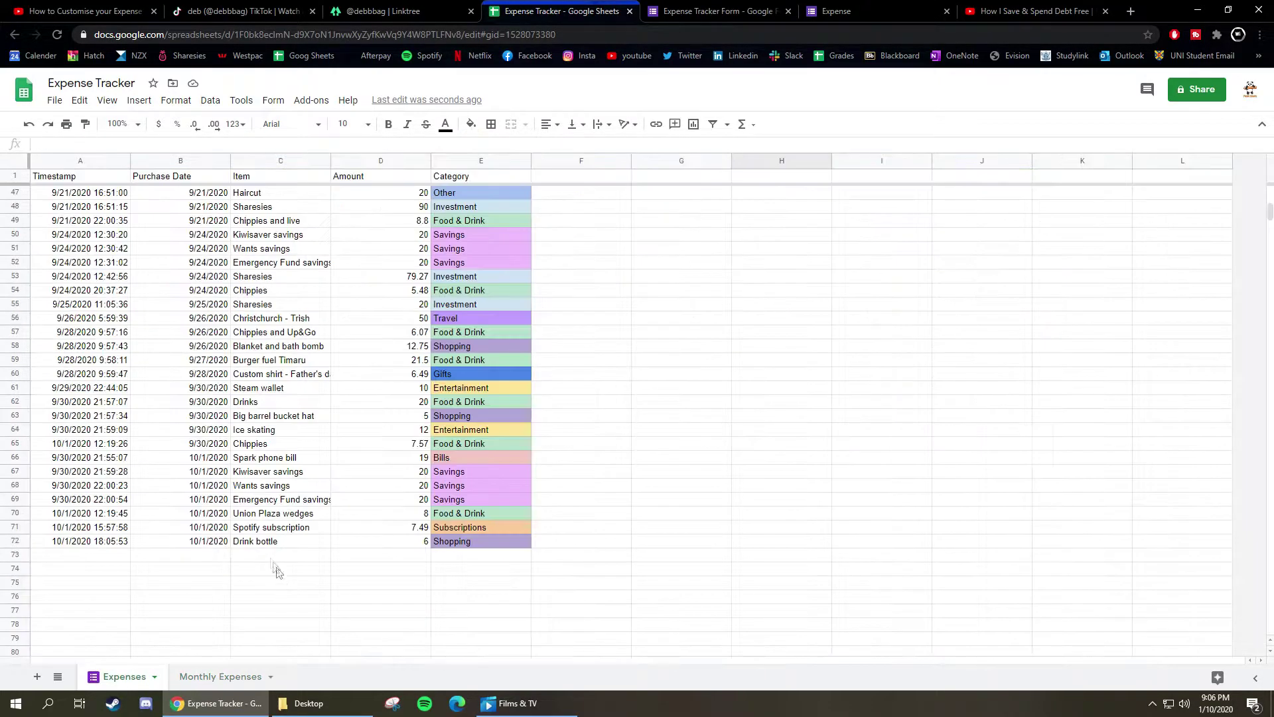
{"action": "right_click", "coordinate": [21, 540]}
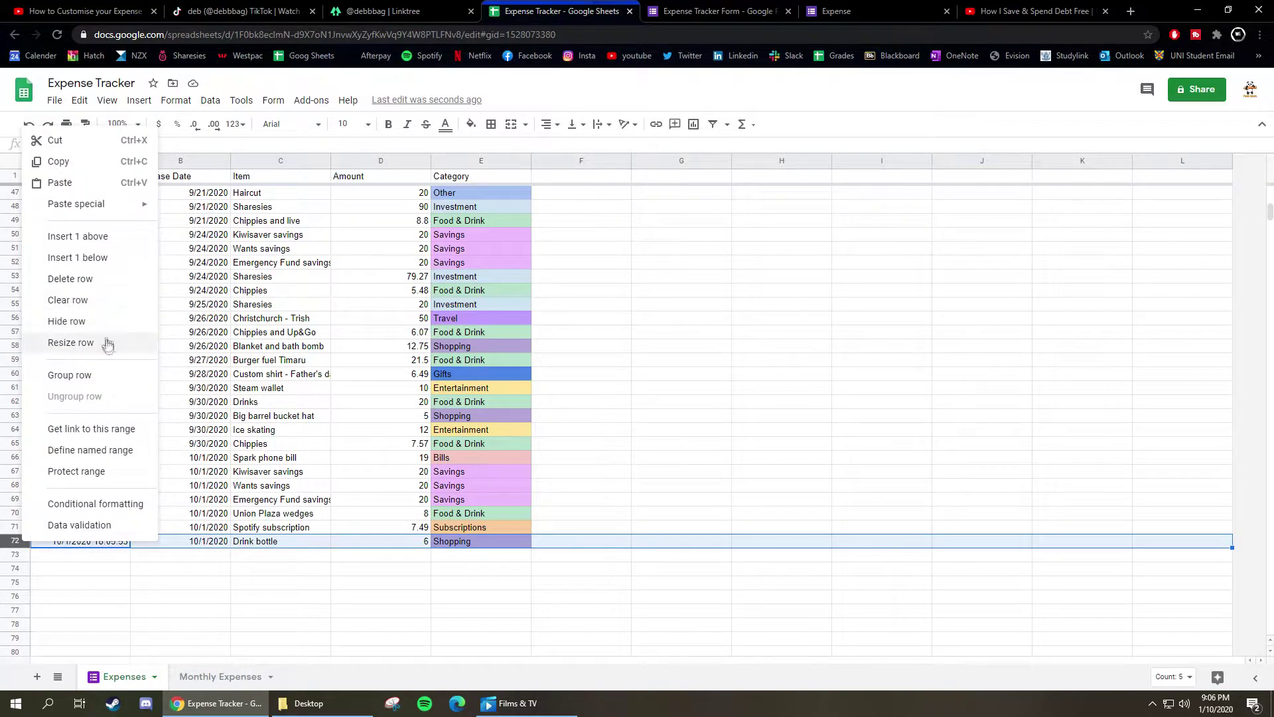
{"action": "left_click", "coordinate": [79, 278]}
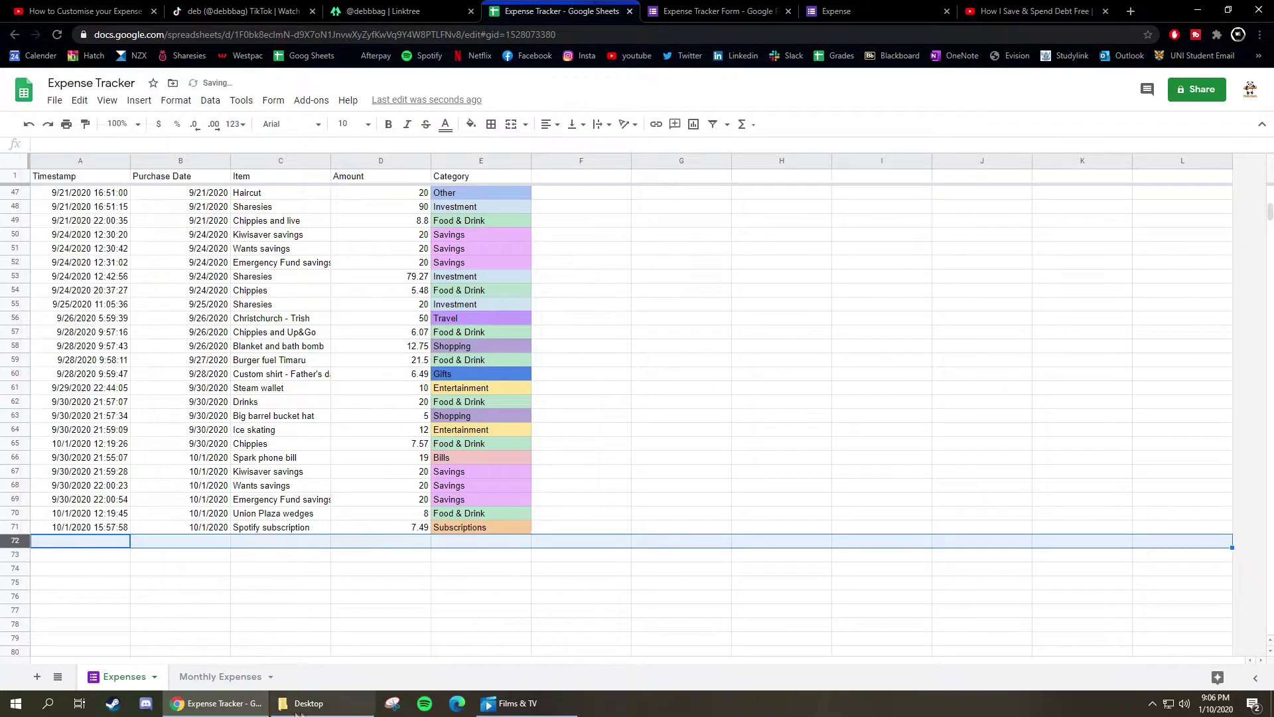
{"action": "left_click", "coordinate": [219, 676]}
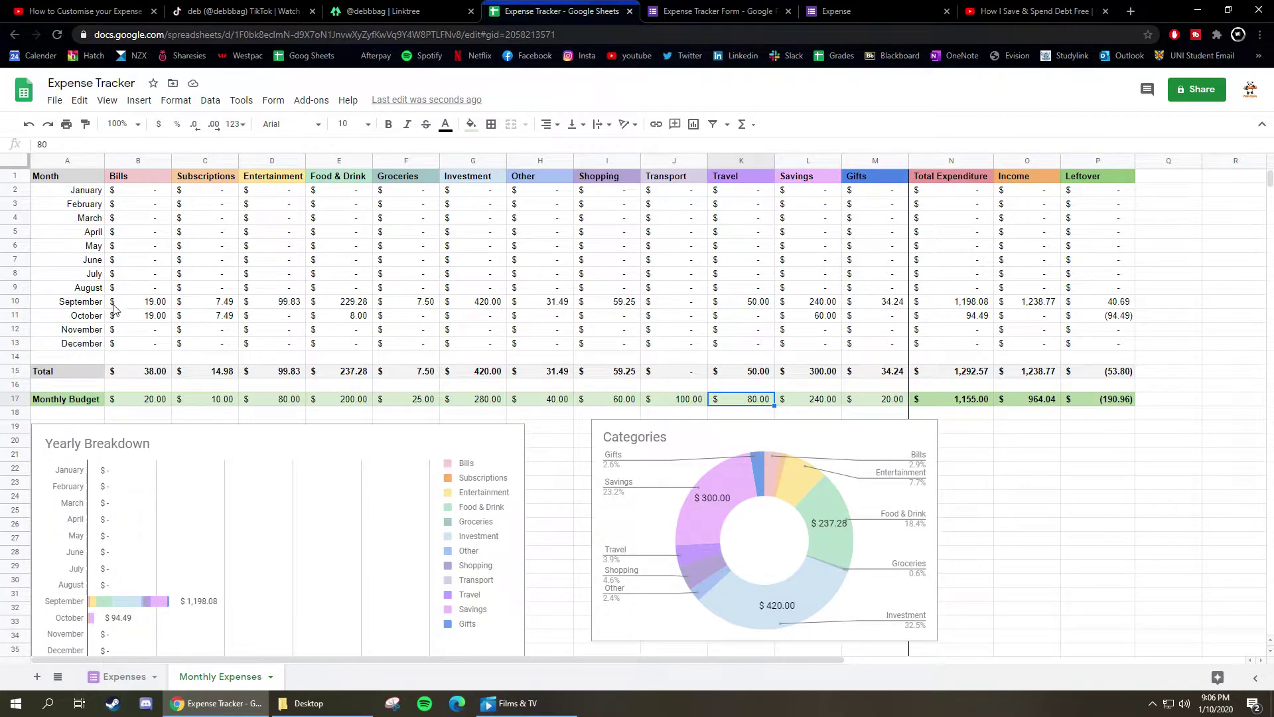
Step: Inspect the September total formulas for Food & Drink, Entertainment, Savings and Investment
{"action": "left_click", "coordinate": [352, 304]}
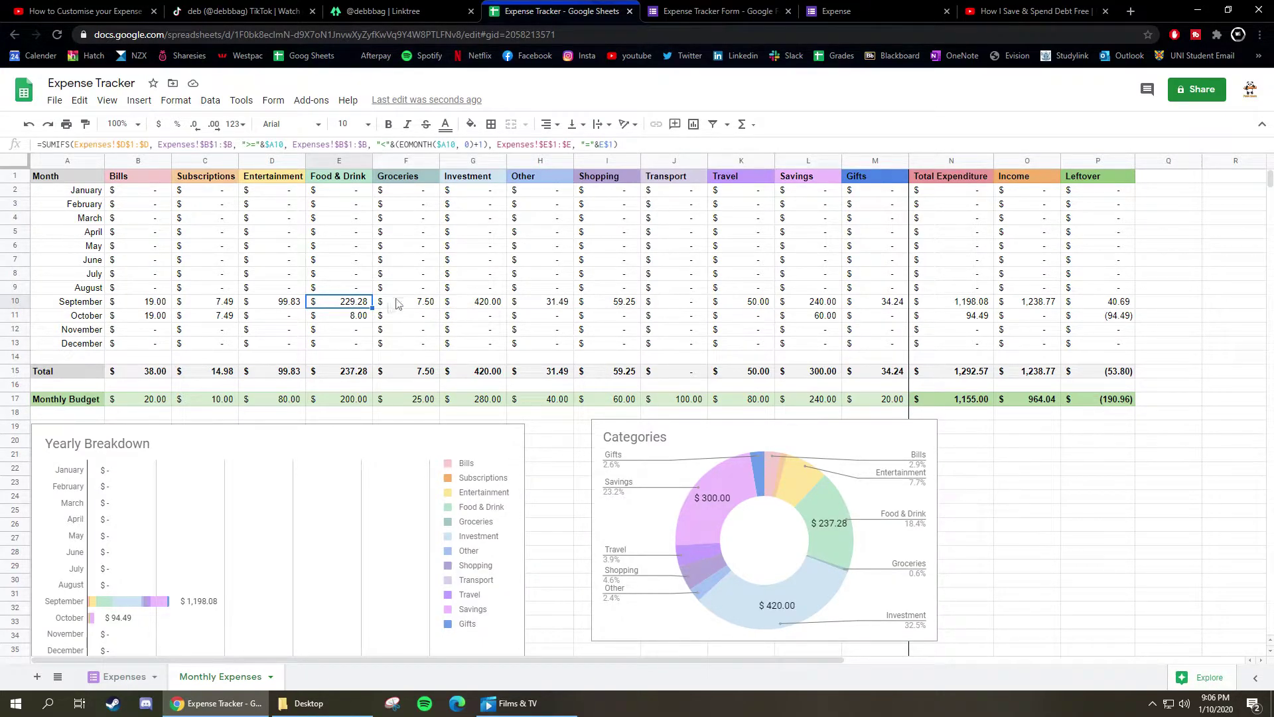
{"action": "left_click", "coordinate": [418, 305]}
{"action": "left_click", "coordinate": [355, 304]}
{"action": "left_click", "coordinate": [349, 310]}
{"action": "left_click", "coordinate": [349, 303]}
{"action": "mouse_move", "coordinate": [355, 294]}
{"action": "left_mouse_down"}
{"action": "mouse_move", "coordinate": [359, 317]}
{"action": "mouse_move", "coordinate": [359, 304]}
{"action": "left_mouse_up"}
{"action": "left_click", "coordinate": [294, 305]}
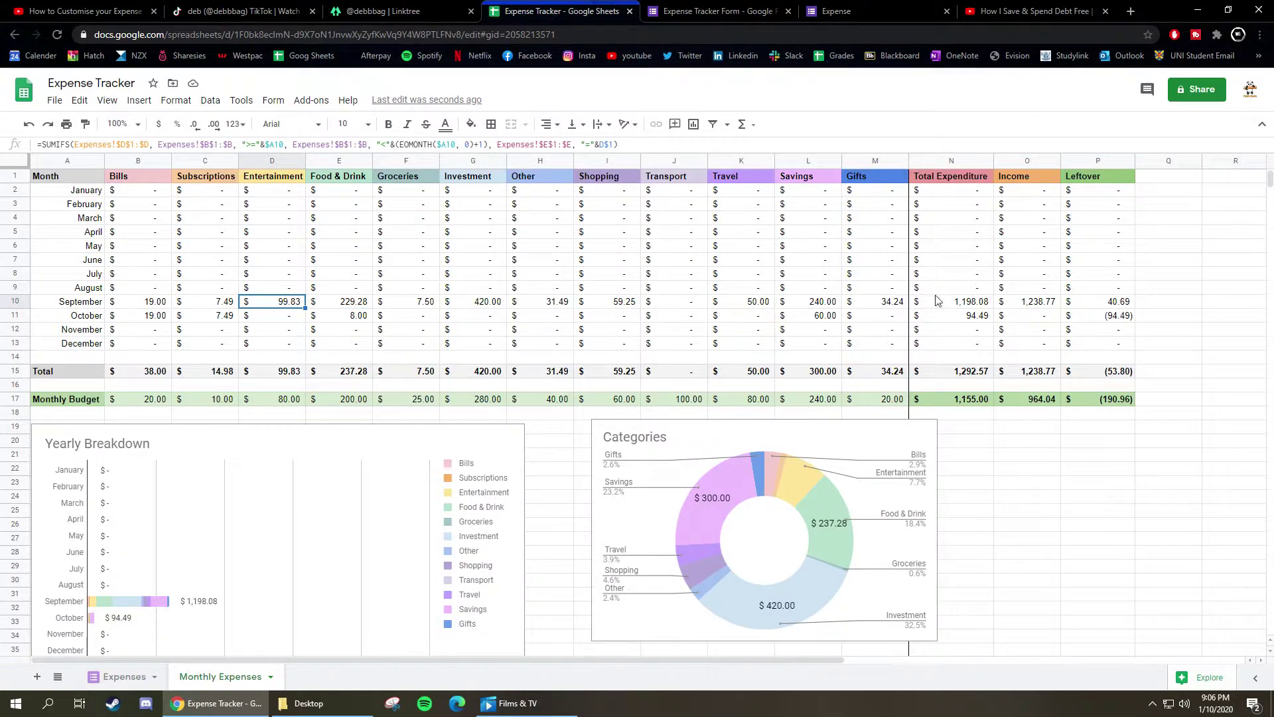
{"action": "left_click", "coordinate": [828, 304]}
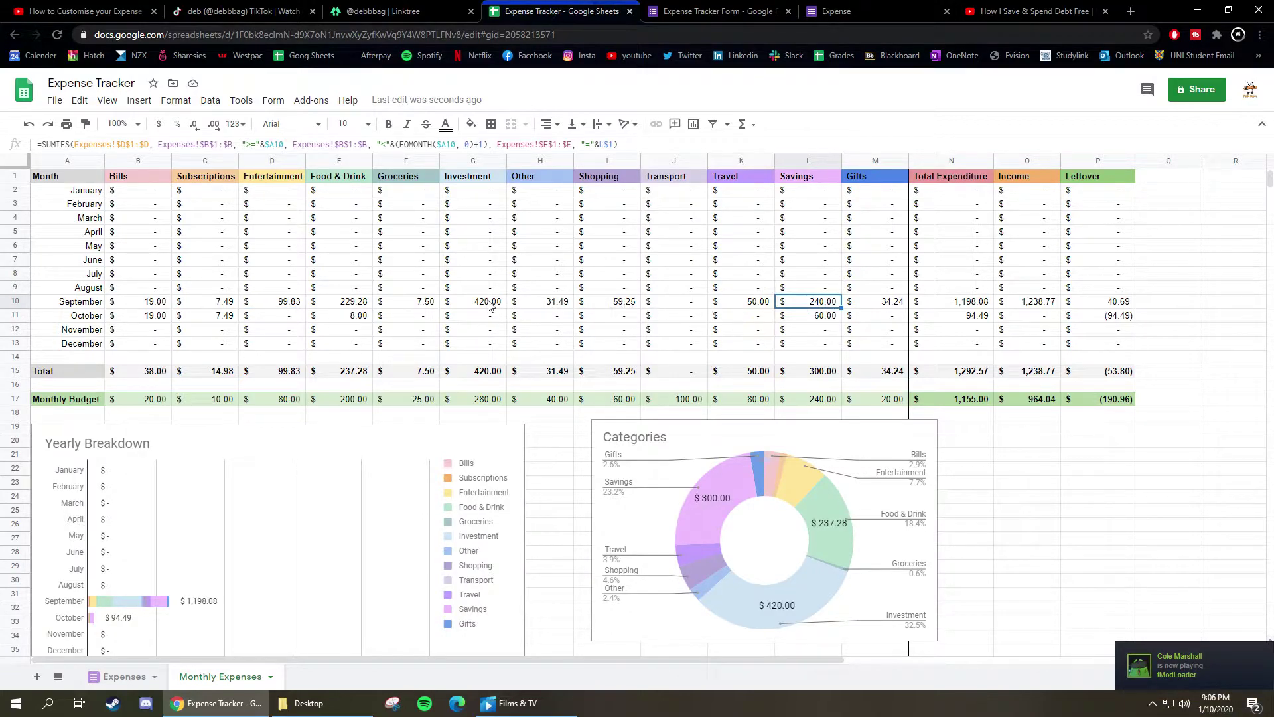
{"action": "left_click", "coordinate": [491, 304]}
Step: Select the Categories chart and check the September Income and Total Expenditure formulas
{"action": "left_click", "coordinate": [704, 495]}
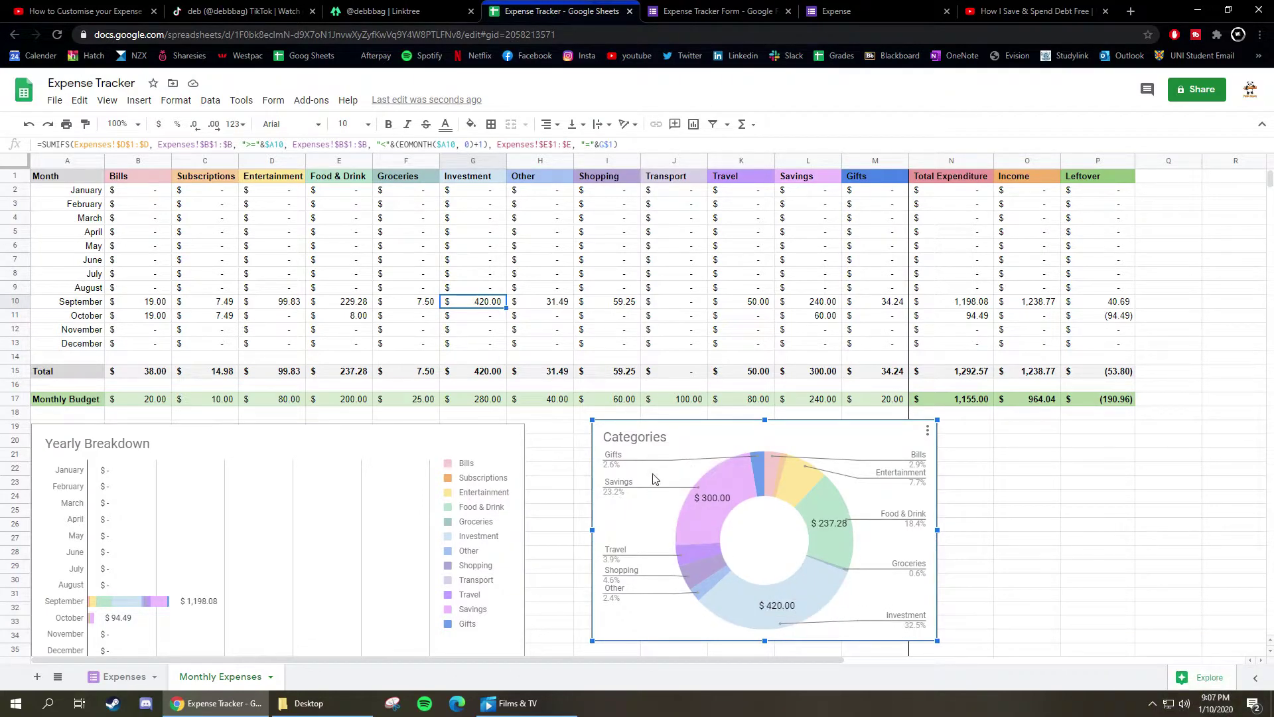
{"action": "mouse_move", "coordinate": [687, 521]}
{"action": "left_click", "coordinate": [1038, 305]}
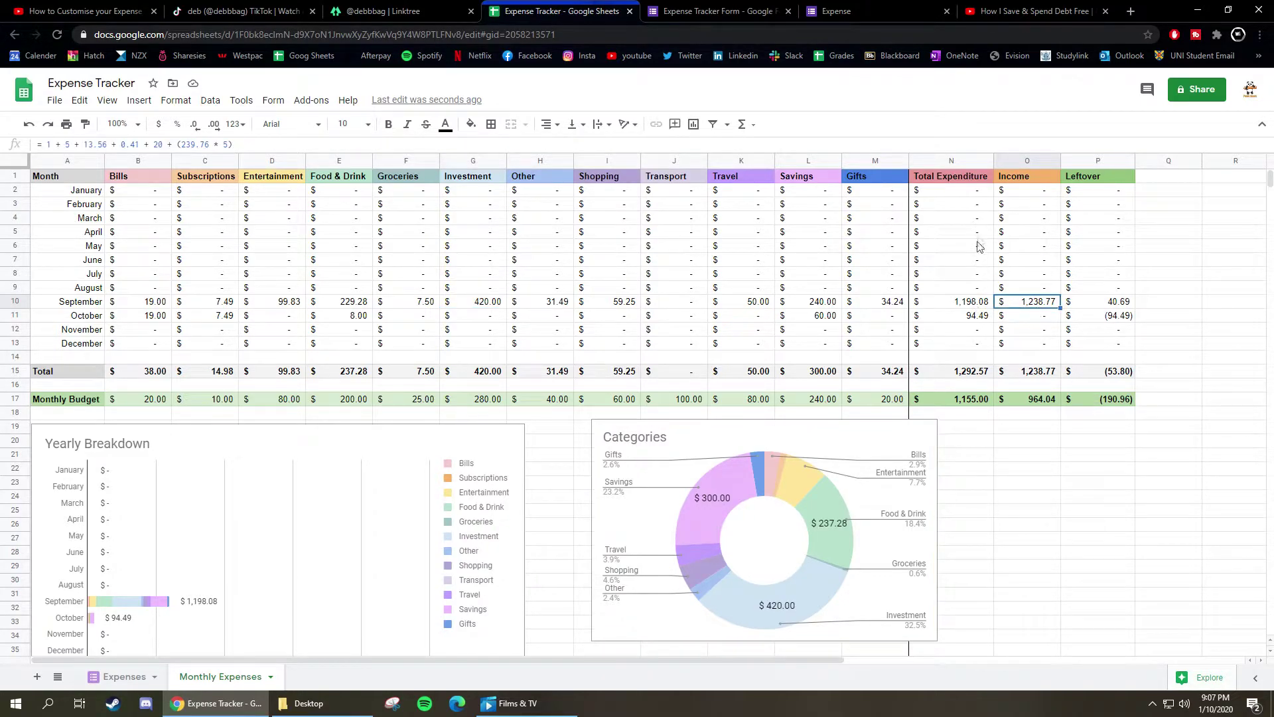
{"action": "left_click", "coordinate": [977, 304]}
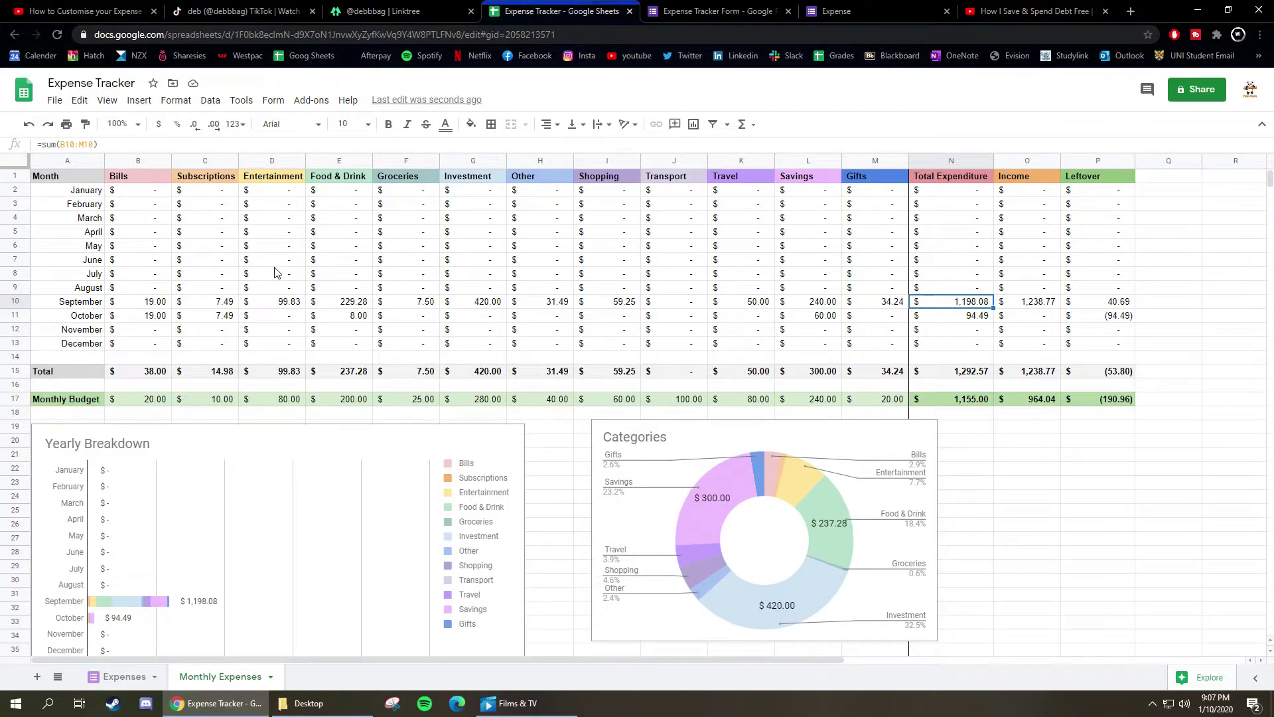
{"action": "left_click", "coordinate": [126, 676]}
Step: Close the form's response-recorded confirmation tab
{"action": "scroll", "coordinate": [312, 584], "scroll_direction": "up", "scroll_amount": 10}
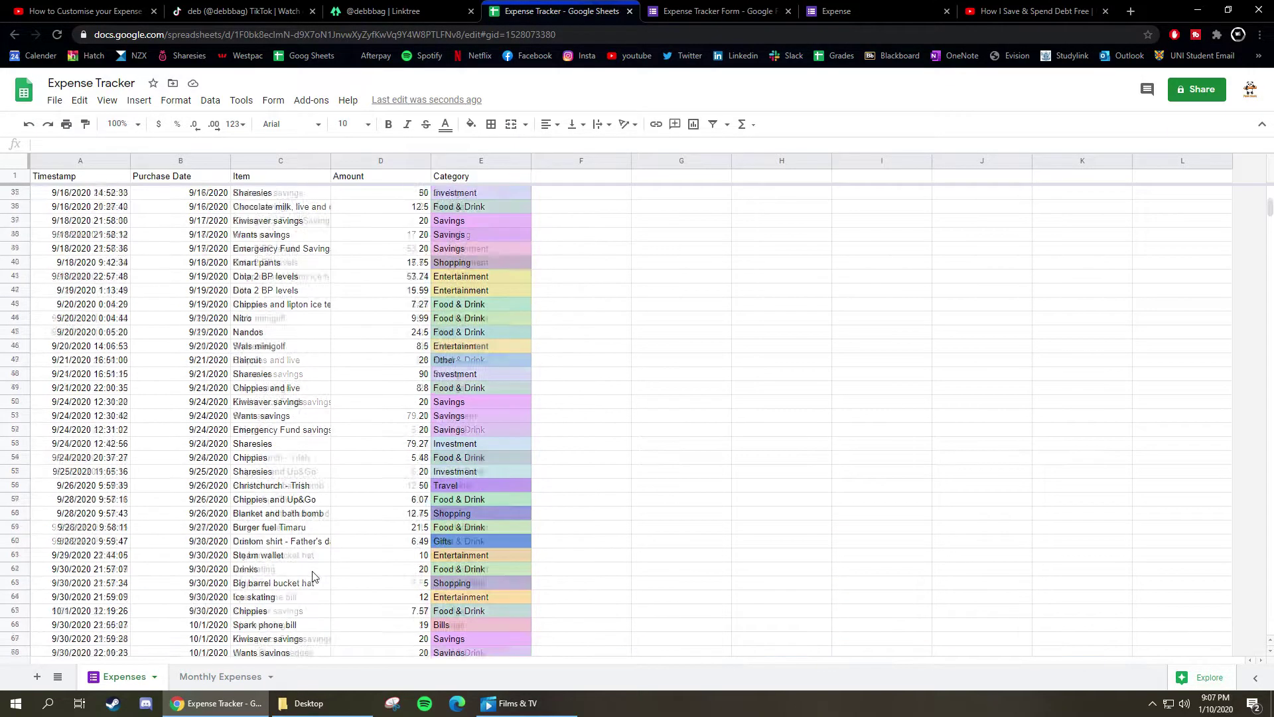
{"action": "scroll", "coordinate": [314, 576], "scroll_direction": "up", "scroll_amount": 4}
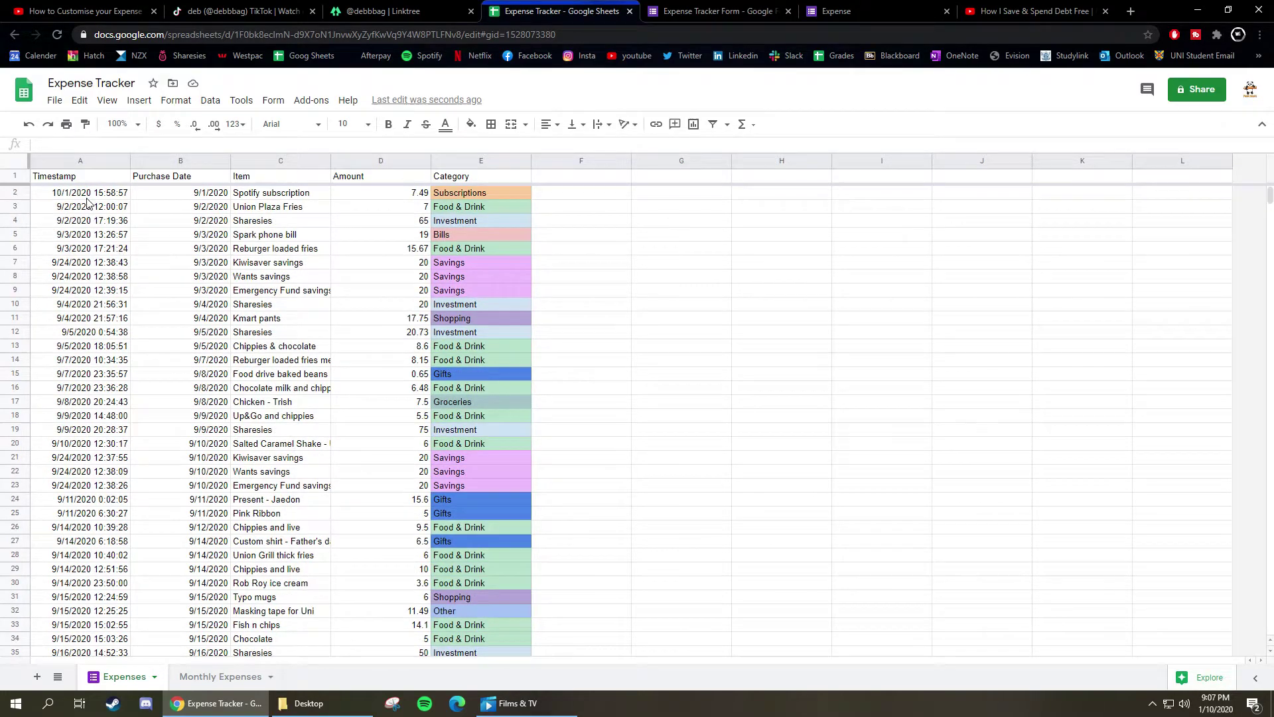
{"action": "left_click", "coordinate": [834, 11]}
{"action": "left_click", "coordinate": [707, 11]}
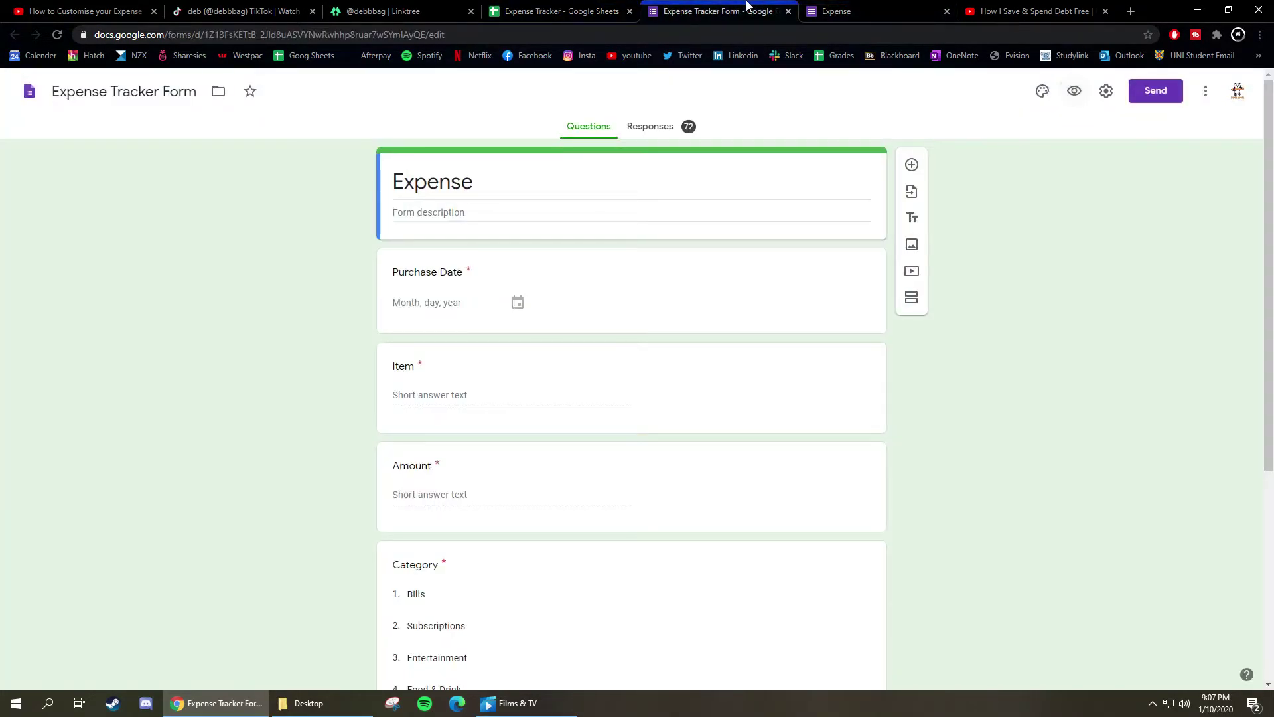
{"action": "left_click", "coordinate": [831, 11]}
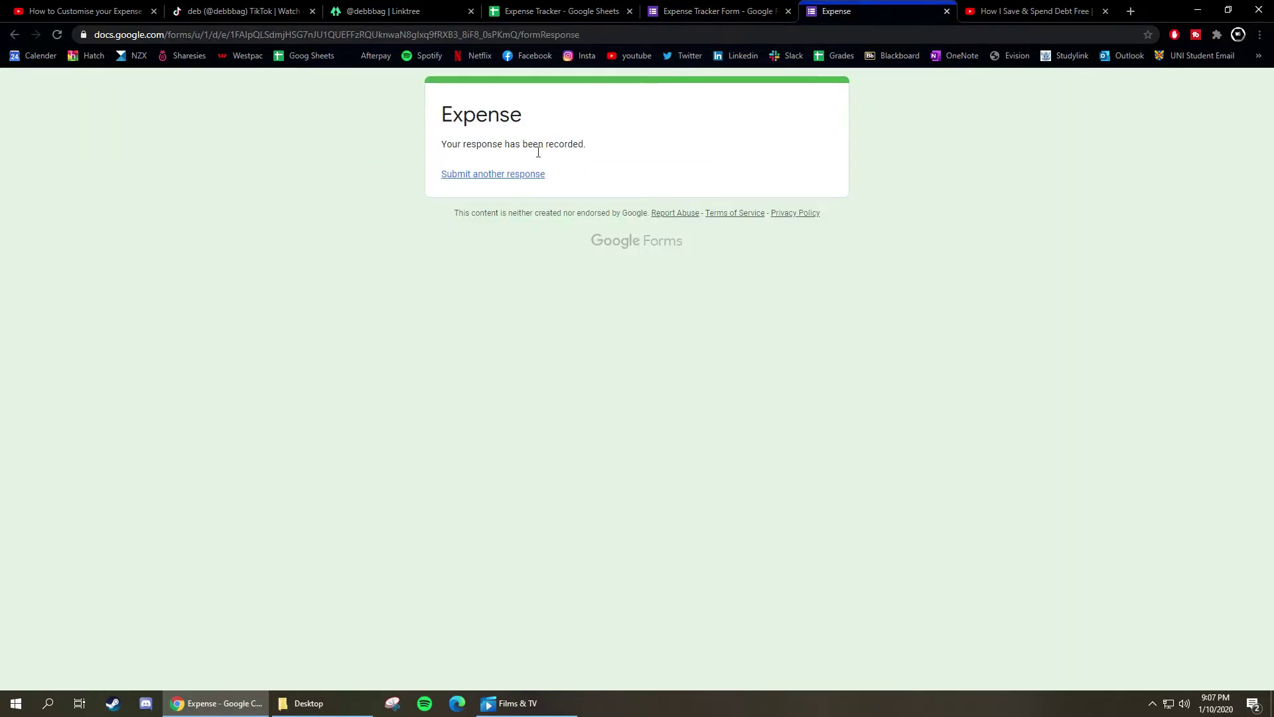
{"action": "left_click", "coordinate": [946, 12]}
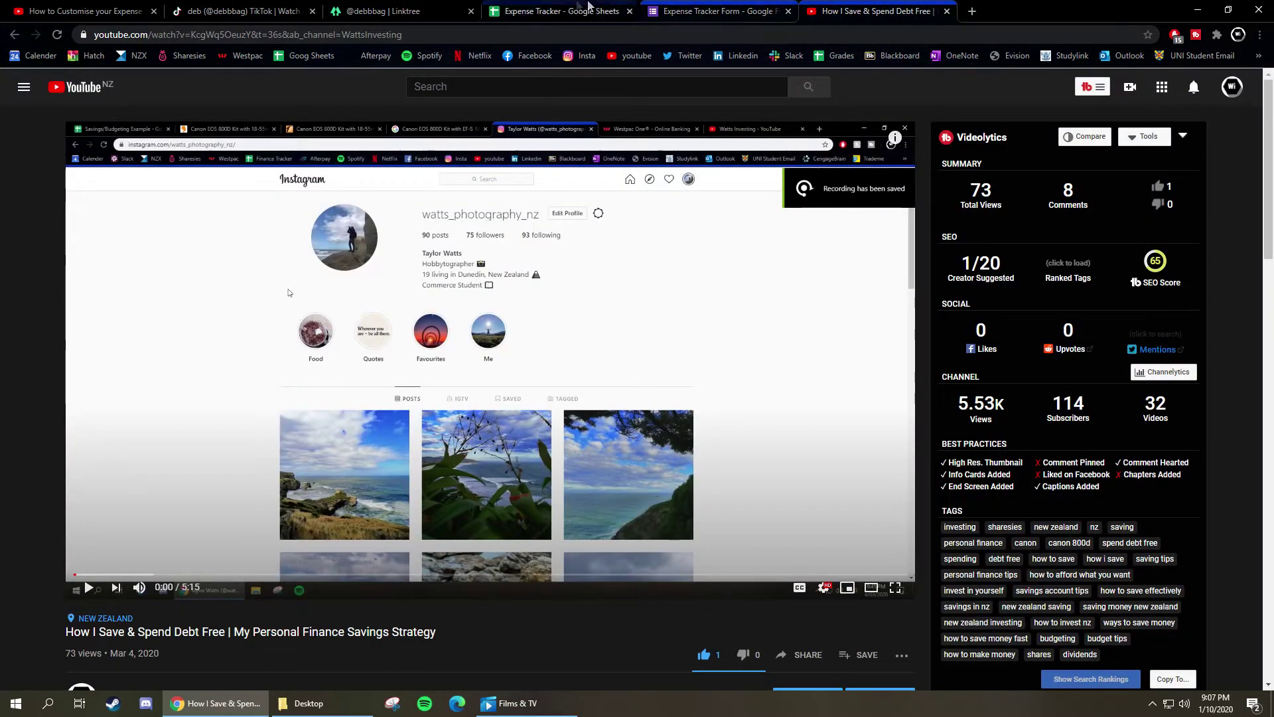
Step: Scroll to the end of Expenses, row 71, to see the latest submission
{"action": "left_click", "coordinate": [502, 7]}
{"action": "scroll", "coordinate": [438, 545], "scroll_direction": "down", "scroll_amount": 7}
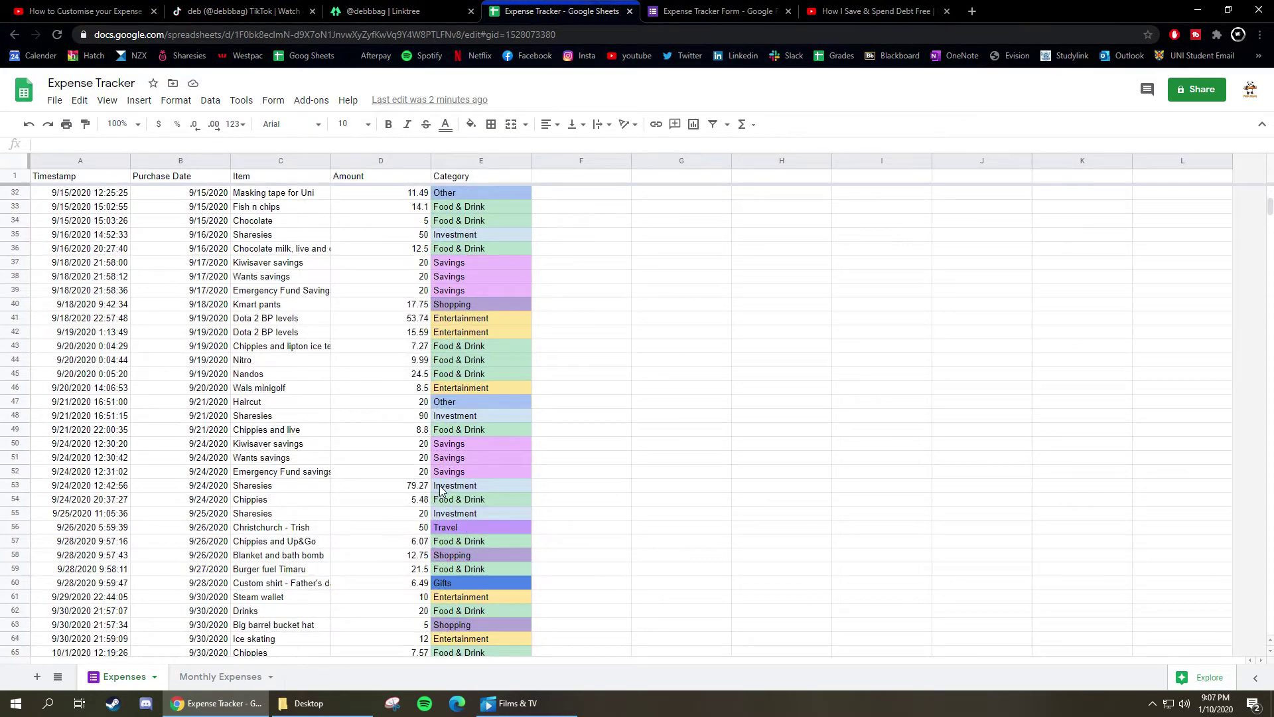
{"action": "scroll", "coordinate": [438, 545], "scroll_direction": "down", "scroll_amount": 2}
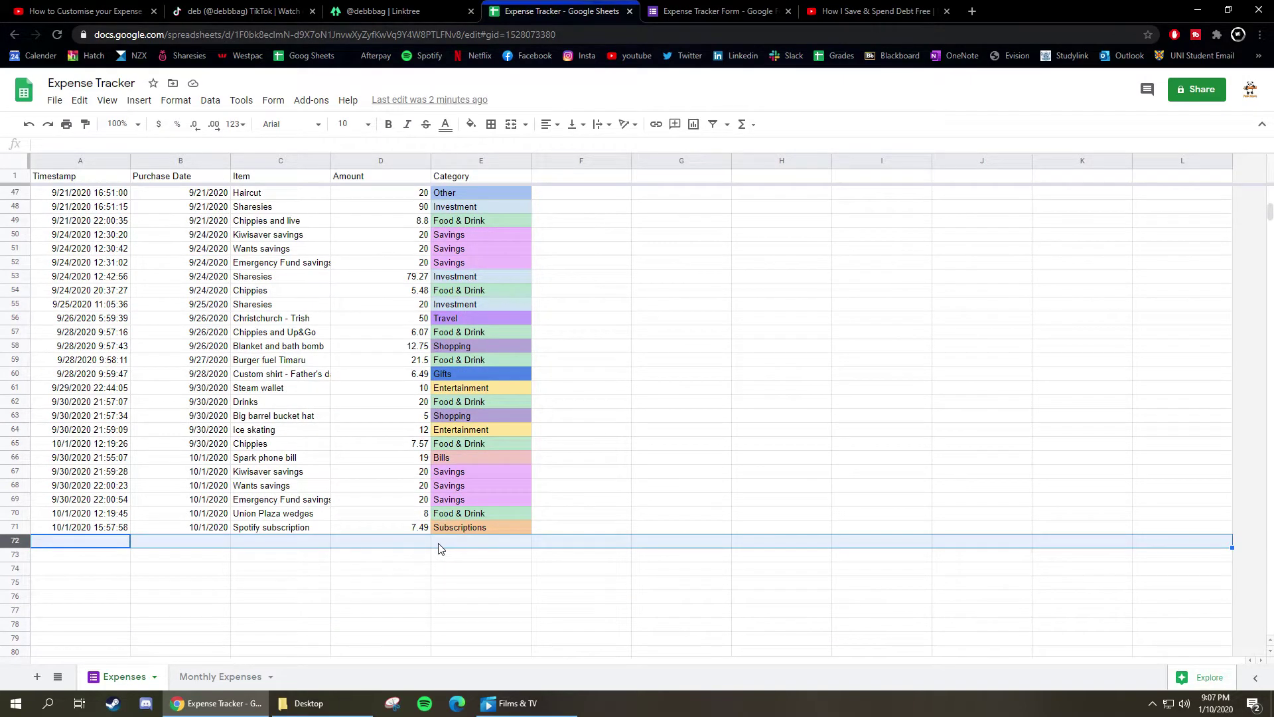
Step: Sort range A2:E71 by Column B, A→Z, so purchases run earliest date first
{"action": "left_click_drag", "start_coordinate": [459, 528], "coordinate": [103, 197]}
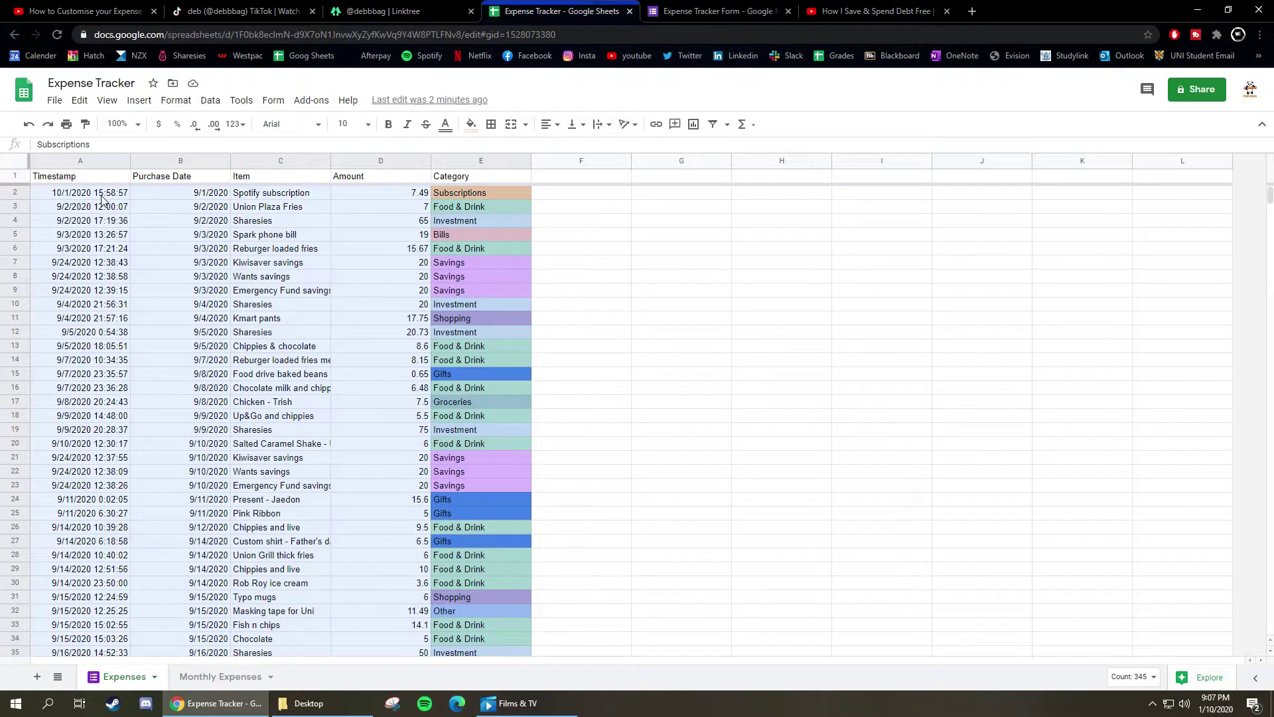
{"action": "right_click", "coordinate": [232, 244]}
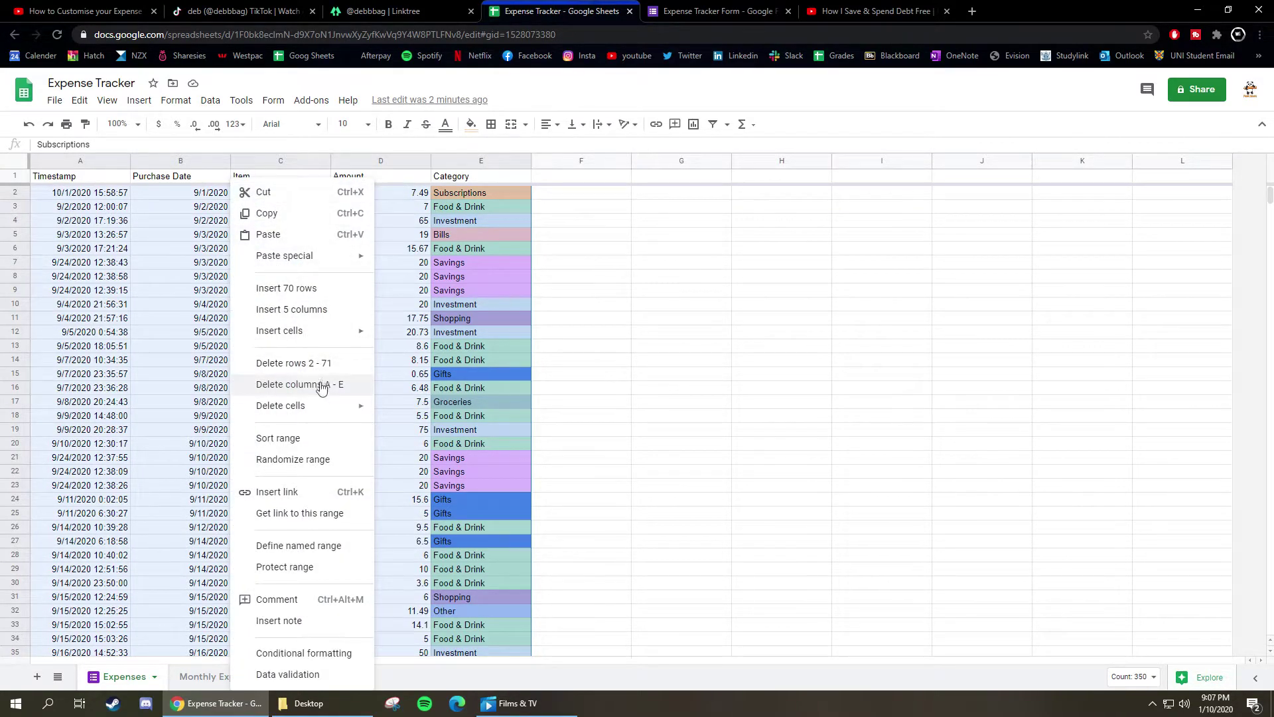
{"action": "left_click", "coordinate": [319, 433]}
{"action": "left_click", "coordinate": [558, 364]}
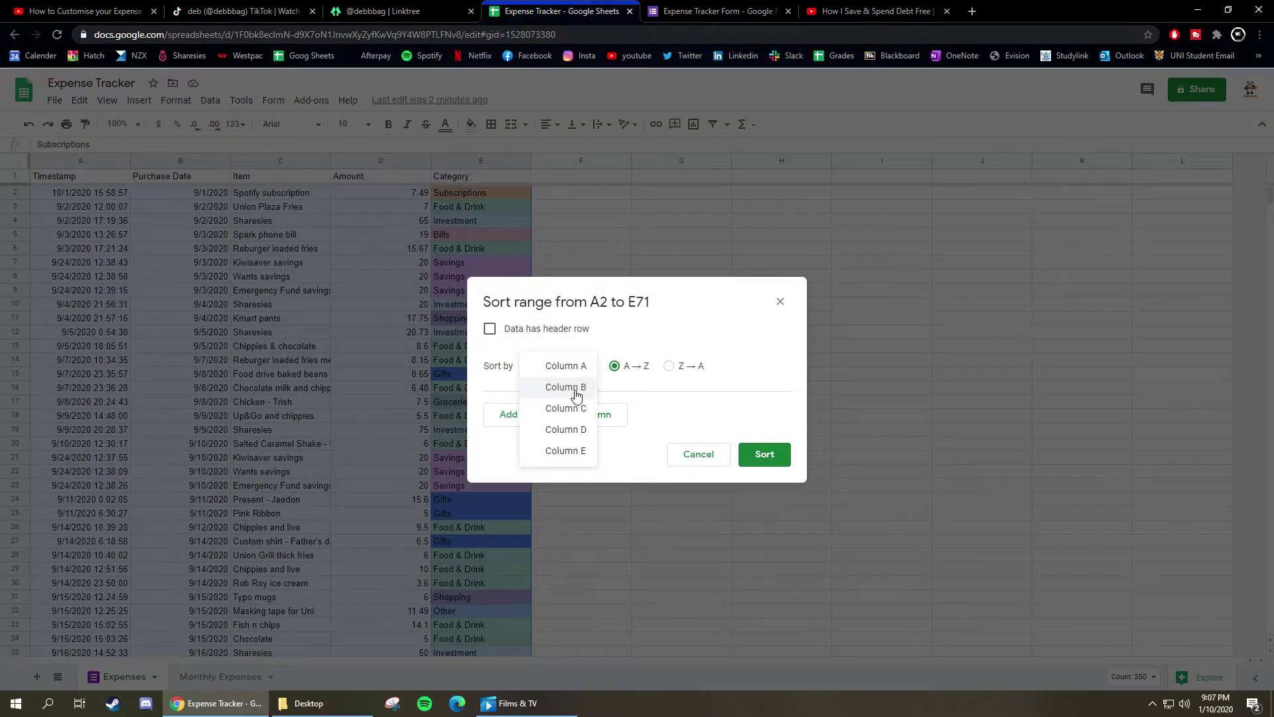
{"action": "left_click", "coordinate": [560, 385]}
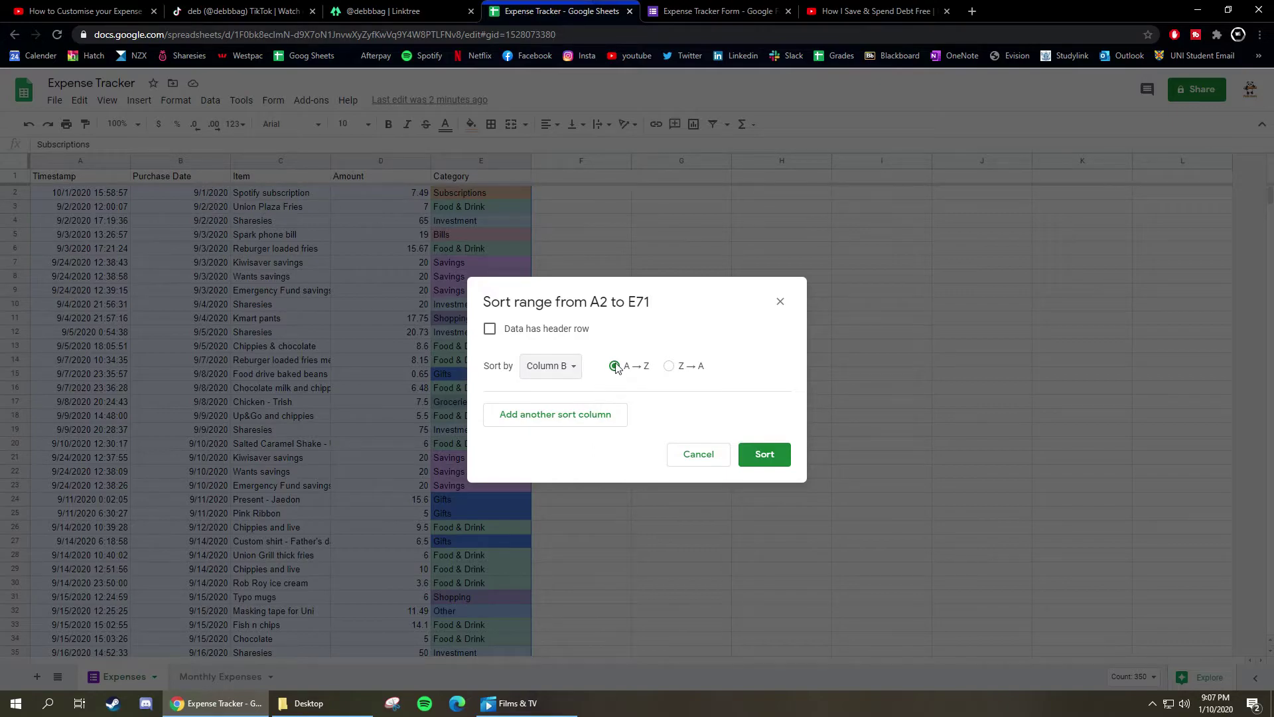
{"action": "left_click", "coordinate": [757, 457]}
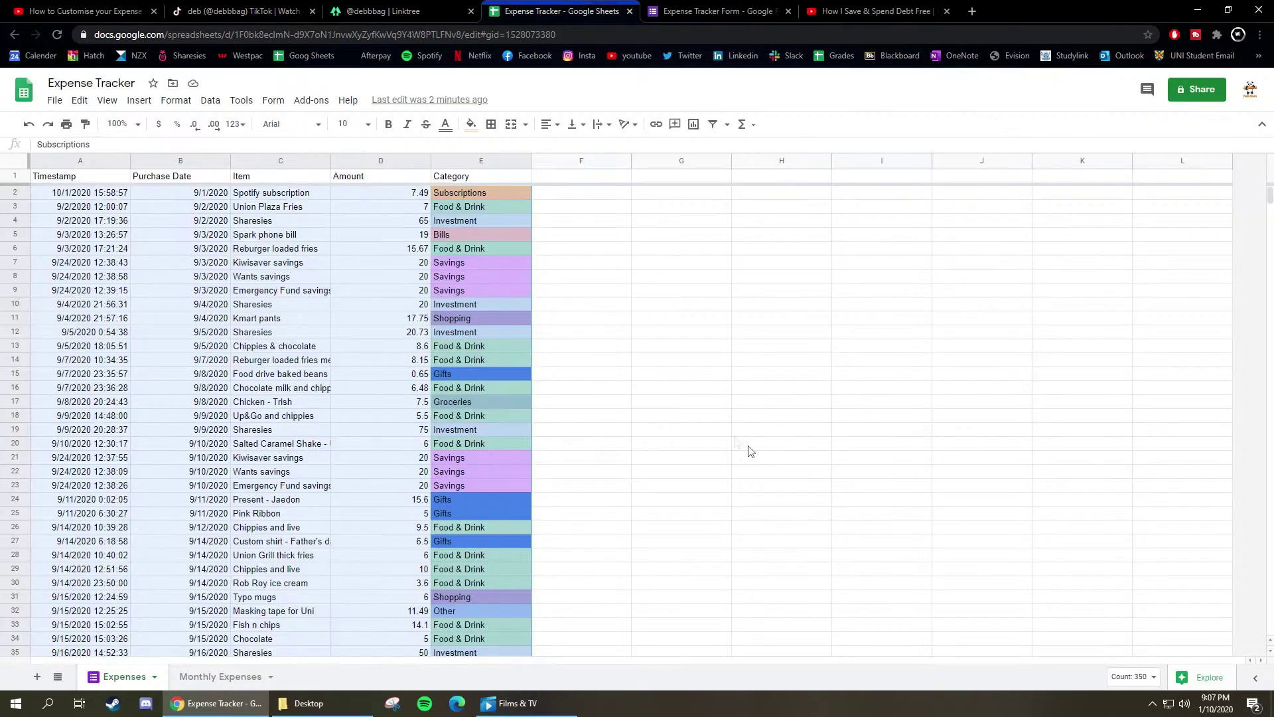
{"action": "left_click", "coordinate": [572, 318]}
Step: Watch the 'How I Save & Spend Debt Free' video, then come back to the spreadsheet
{"action": "left_click", "coordinate": [826, 12]}
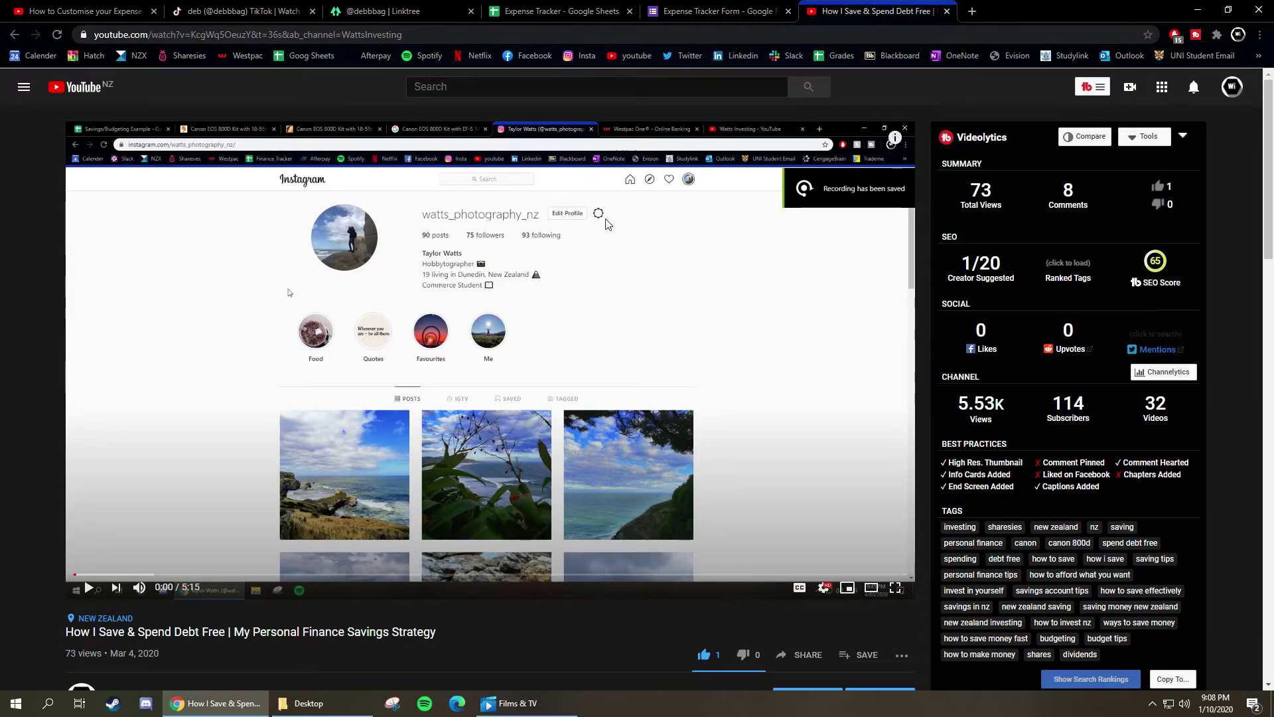
{"action": "left_click", "coordinate": [560, 8]}
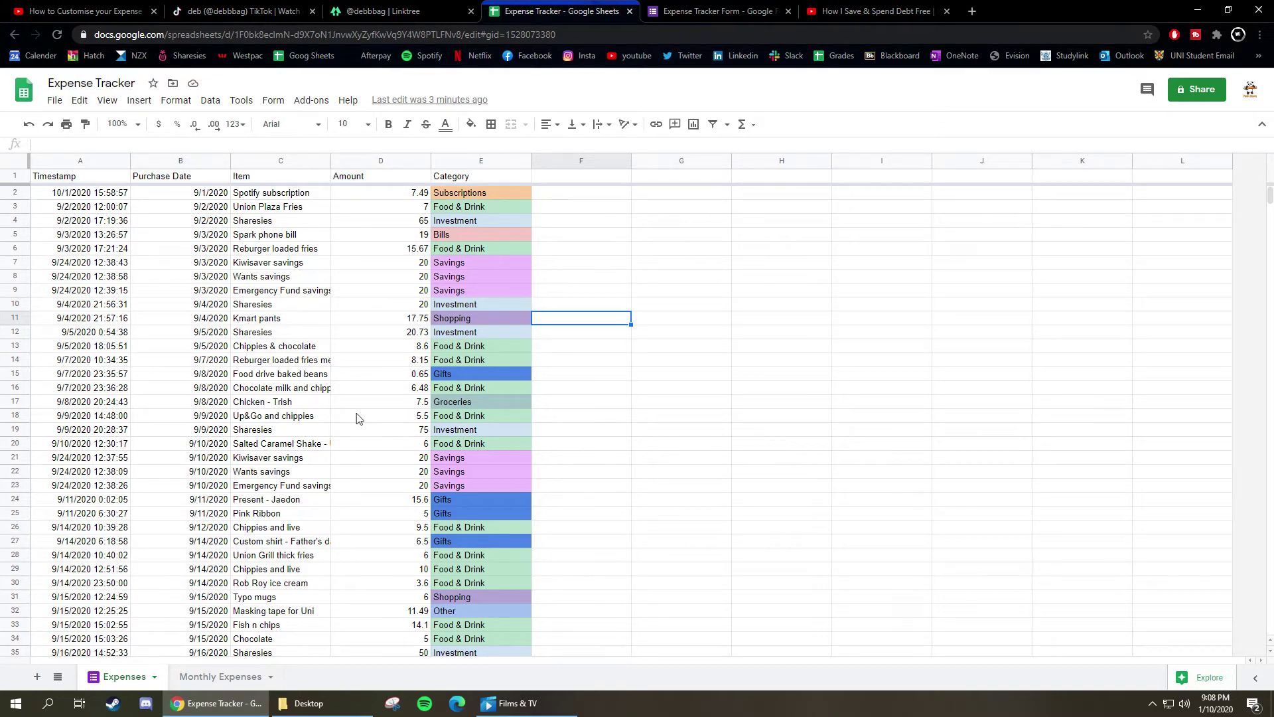
Step: Show Monthly Expenses: September expenditure 1,198.08 against 1,238.77 income, leaving 40.69
{"action": "scroll", "coordinate": [353, 425], "scroll_direction": "down", "scroll_amount": 5}
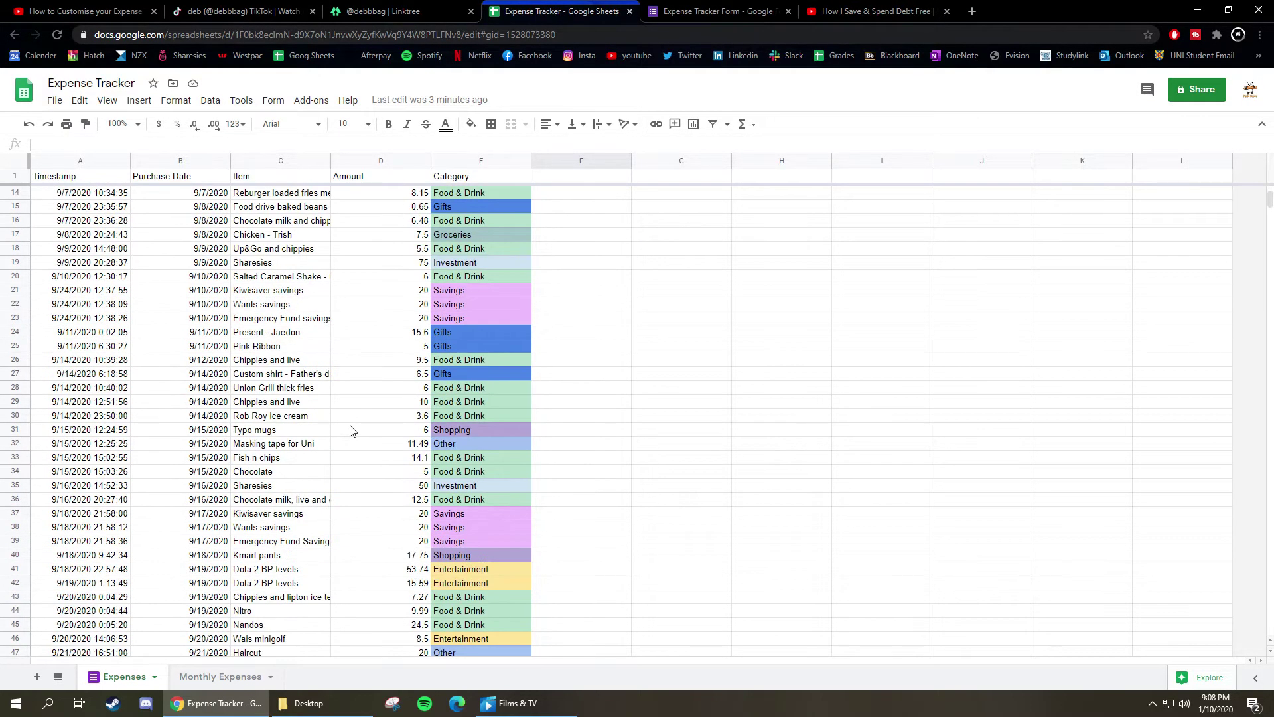
{"action": "left_click", "coordinate": [229, 676]}
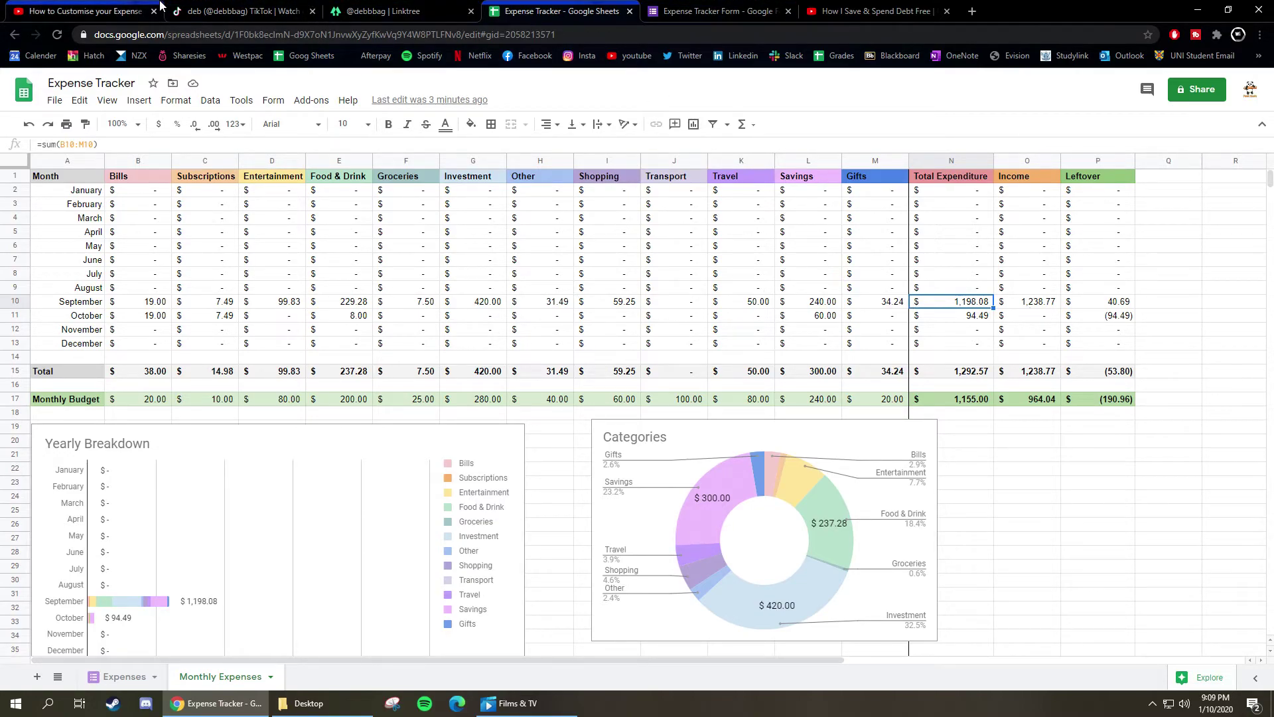
Step: Glance at the YouTube customisation tutorial and TikTok profile, then open the creator's Linktree page
{"action": "left_click", "coordinate": [125, 9]}
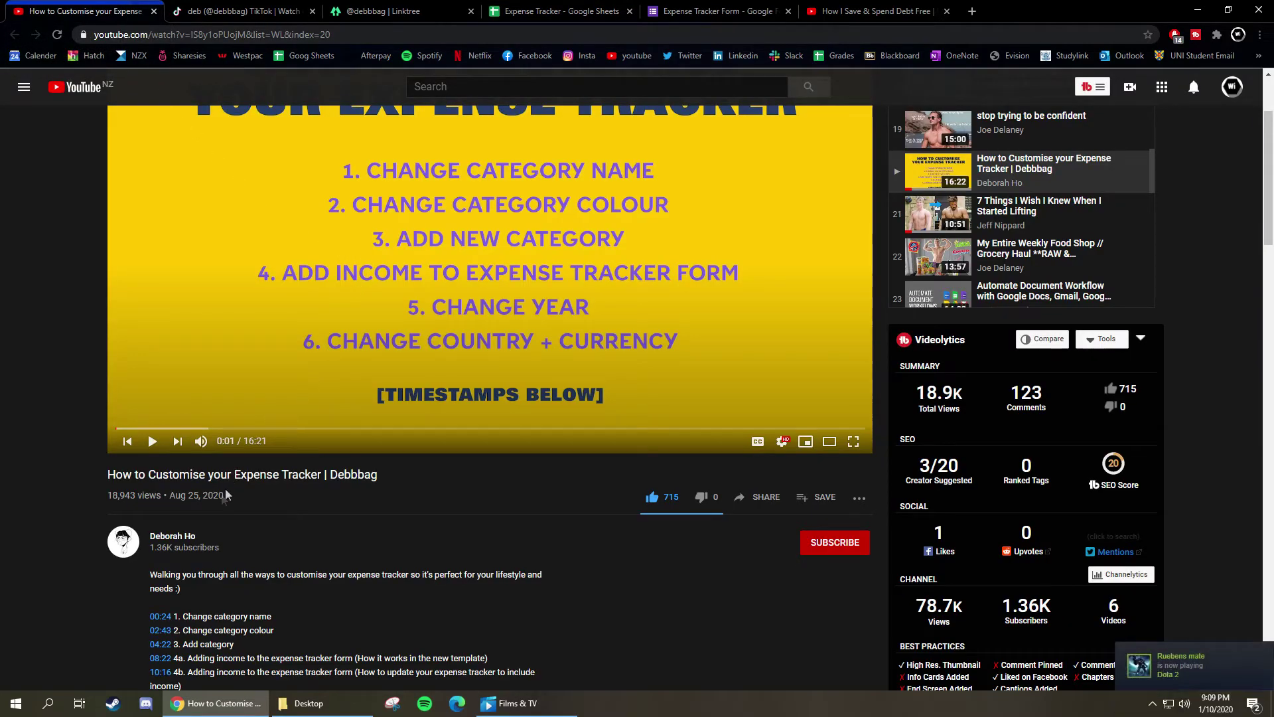
{"action": "left_click", "coordinate": [226, 11]}
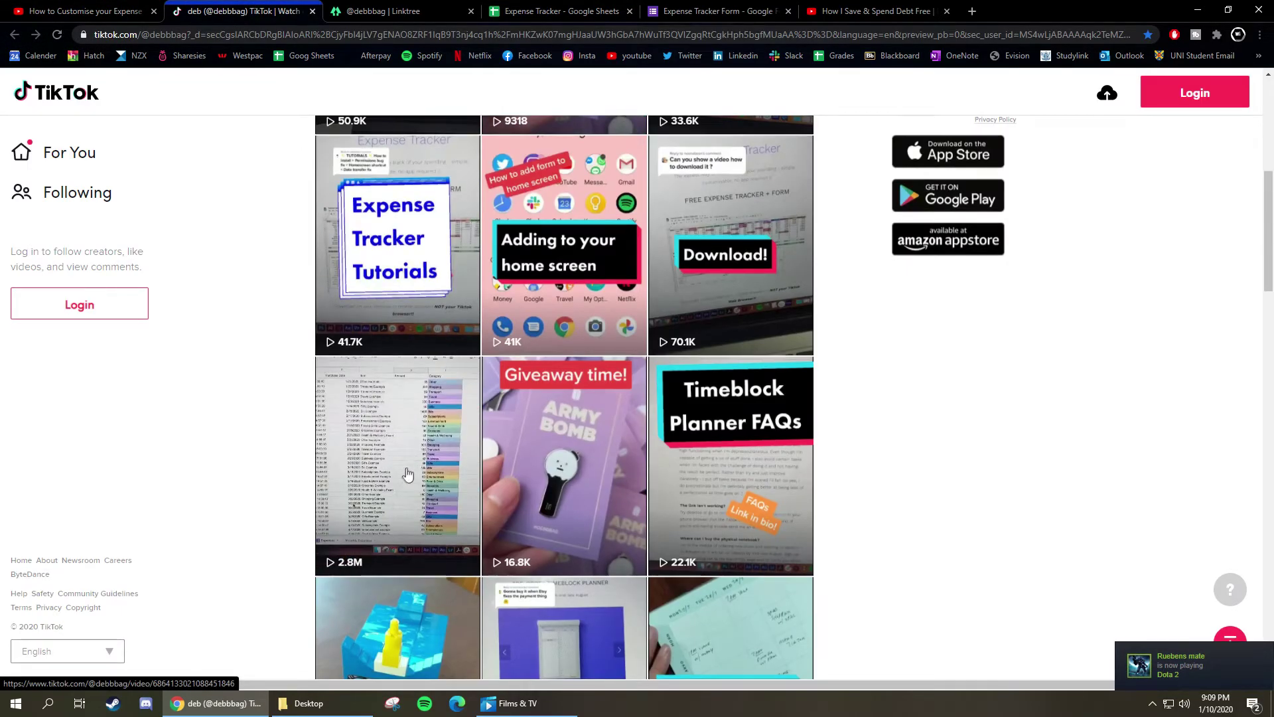
{"action": "scroll", "coordinate": [407, 473], "scroll_direction": "up", "scroll_amount": 7}
{"action": "scroll", "coordinate": [408, 472], "scroll_direction": "down", "scroll_amount": 3}
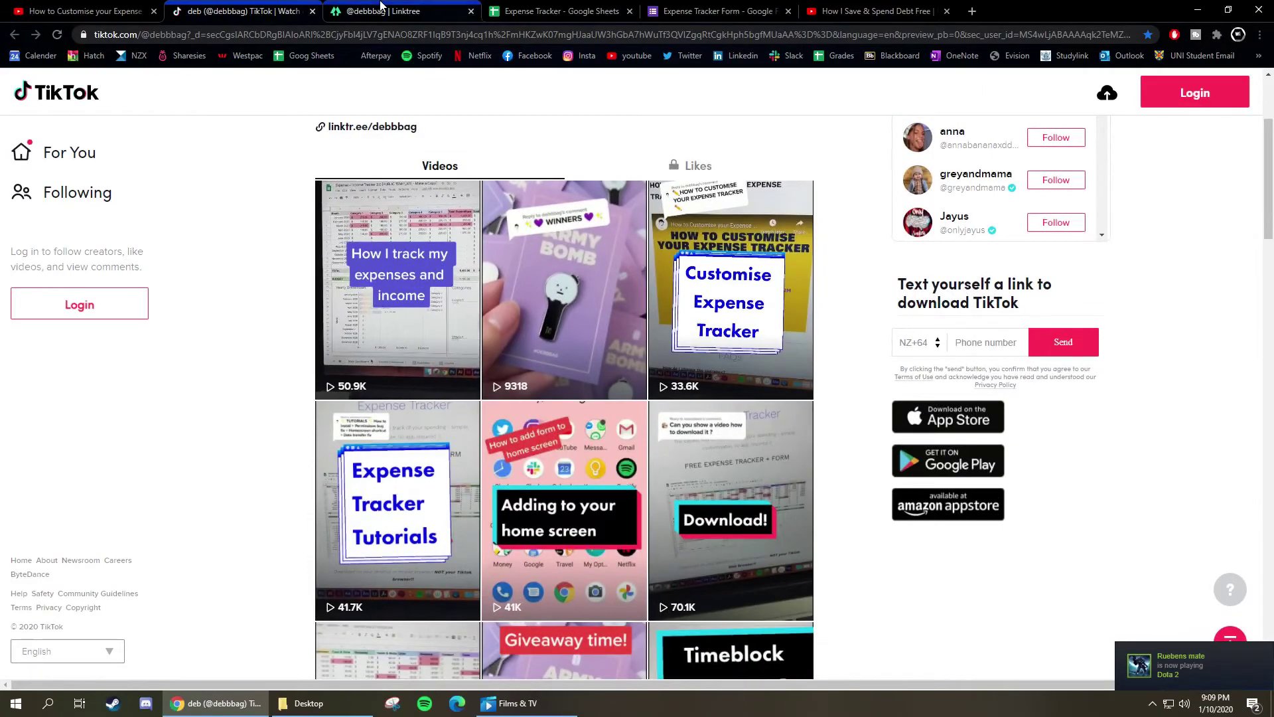
{"action": "left_click", "coordinate": [382, 9]}
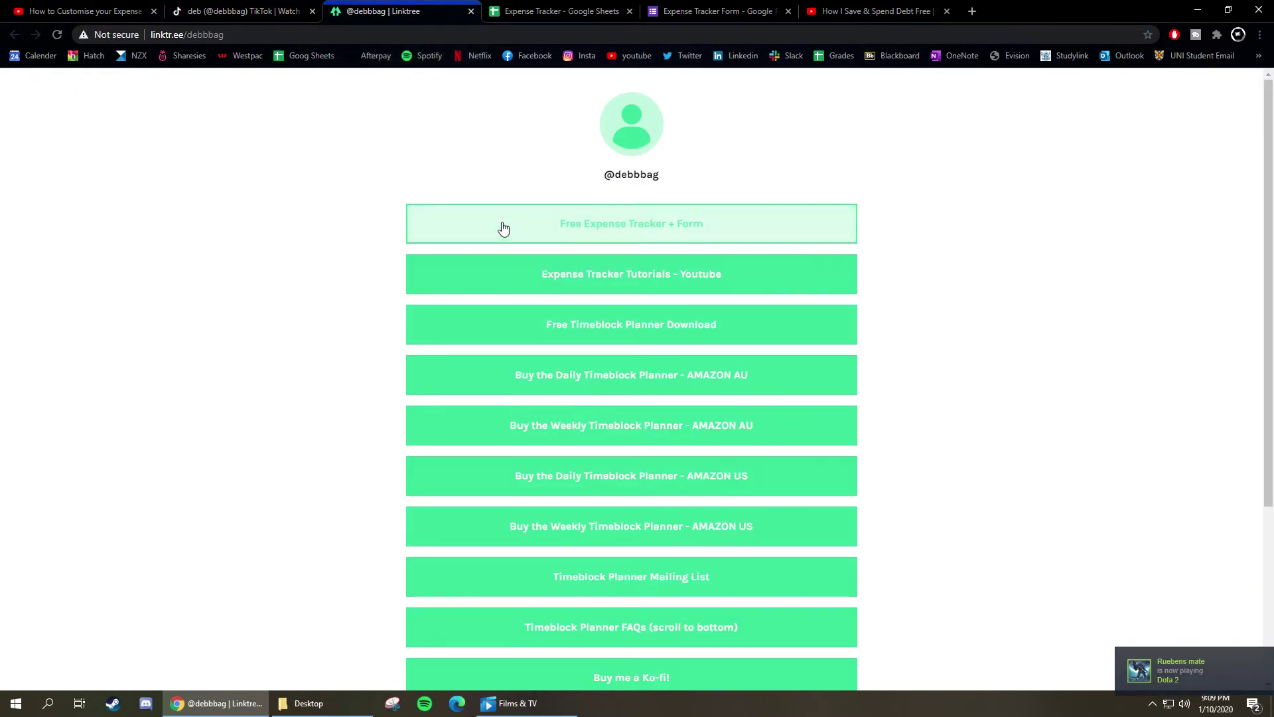